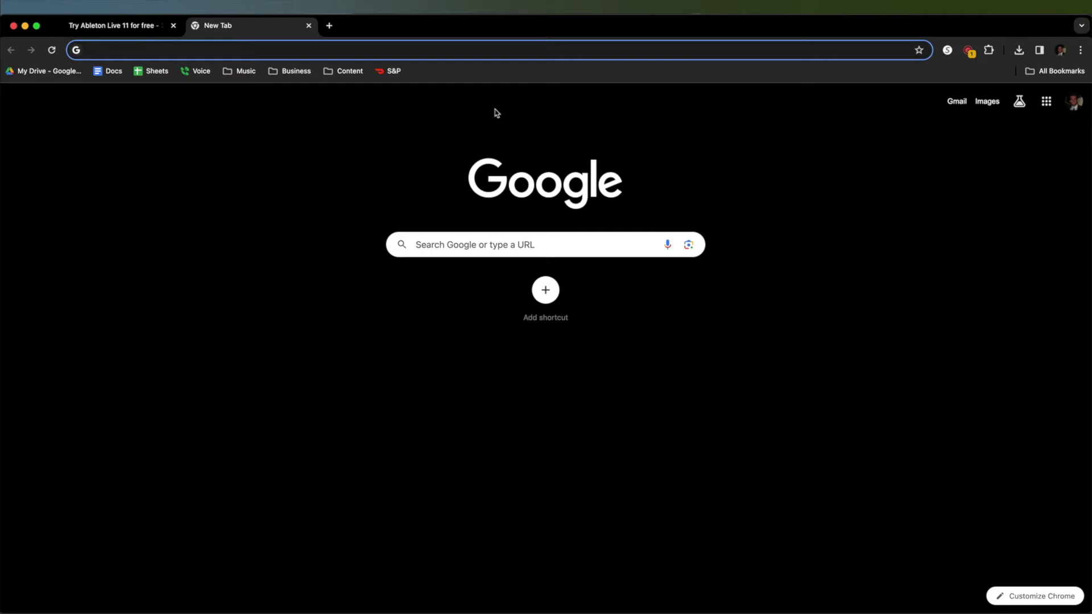
text(ableton.com)
Load ableton.com, open the free Live trial page, then open the student and teacher offers page
key(Return)
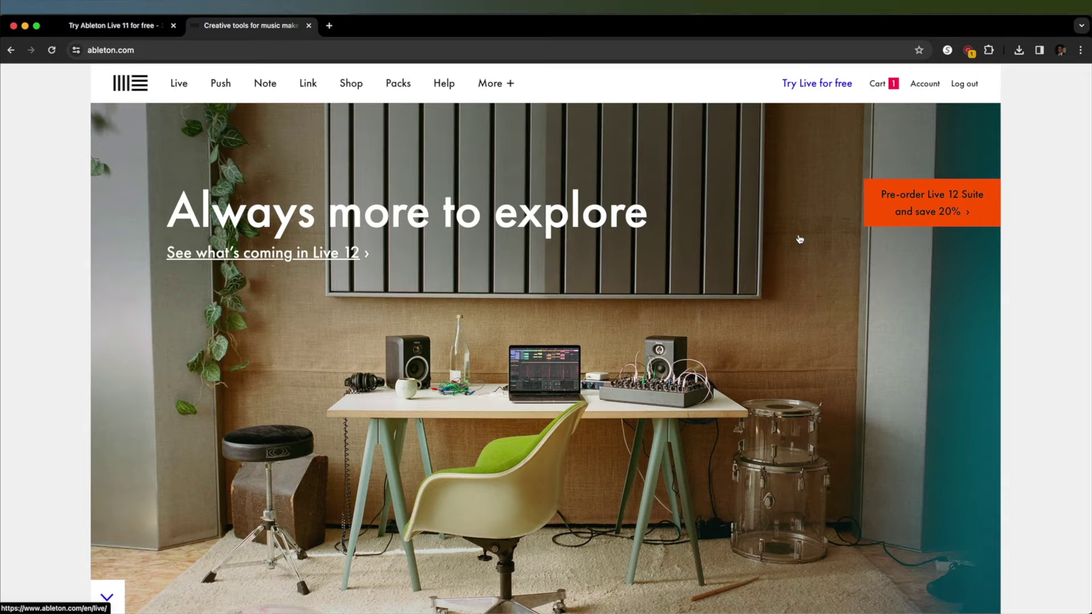
scroll(799, 240, down, 5)
scroll(800, 240, down, 5)
scroll(799, 239, up, 8)
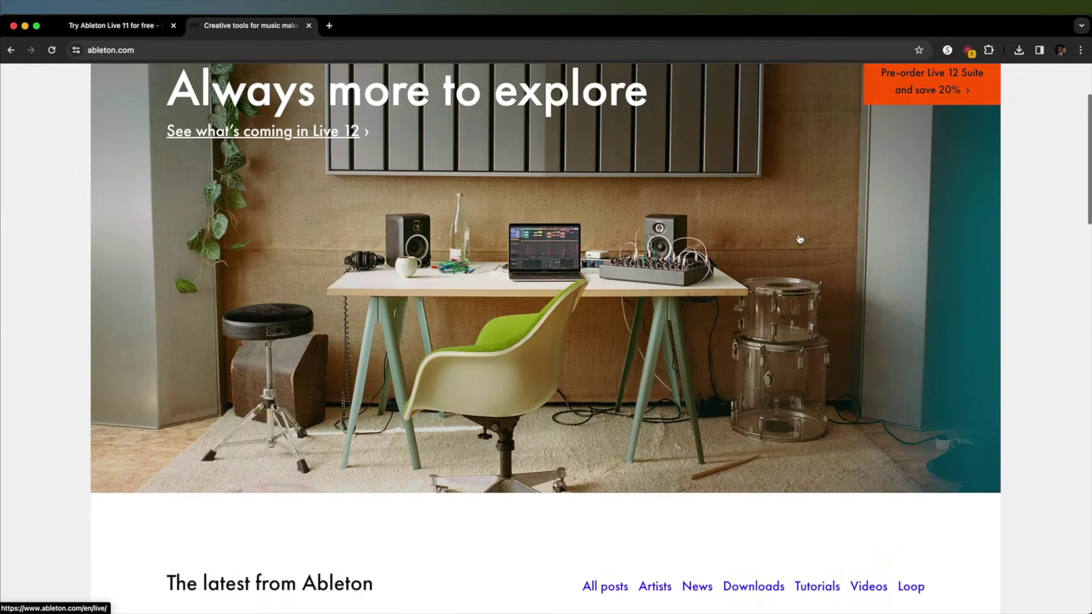
scroll(827, 89, up, 3)
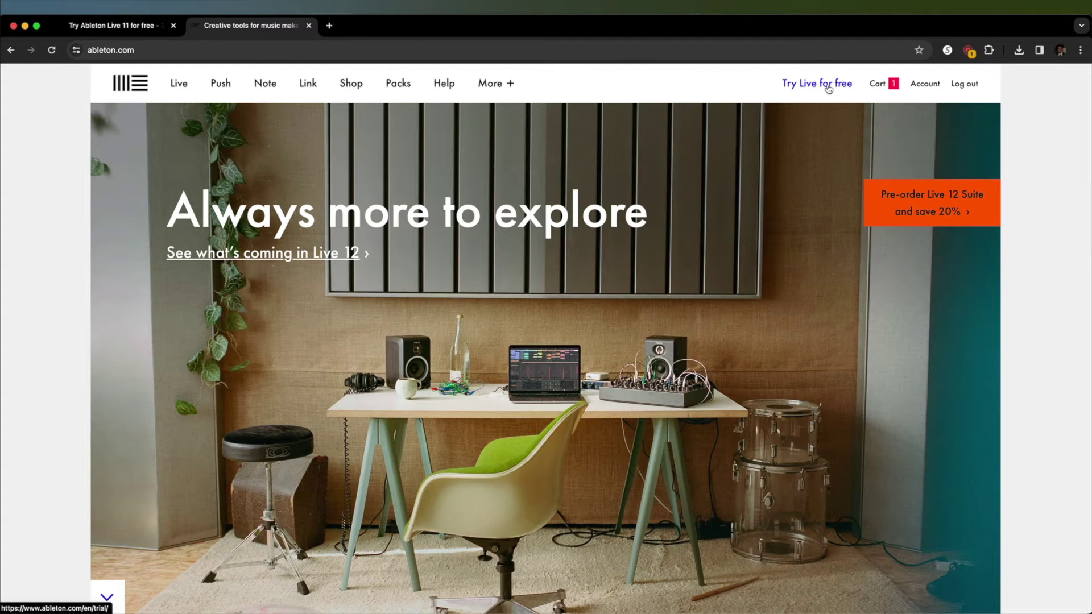
click(828, 89)
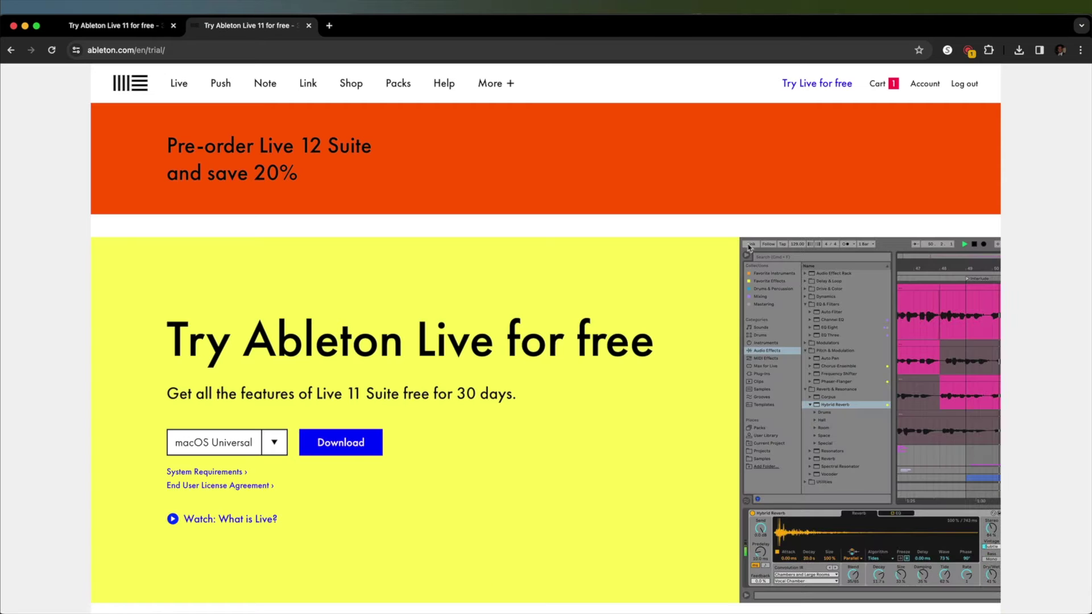
scroll(461, 484, down, 2)
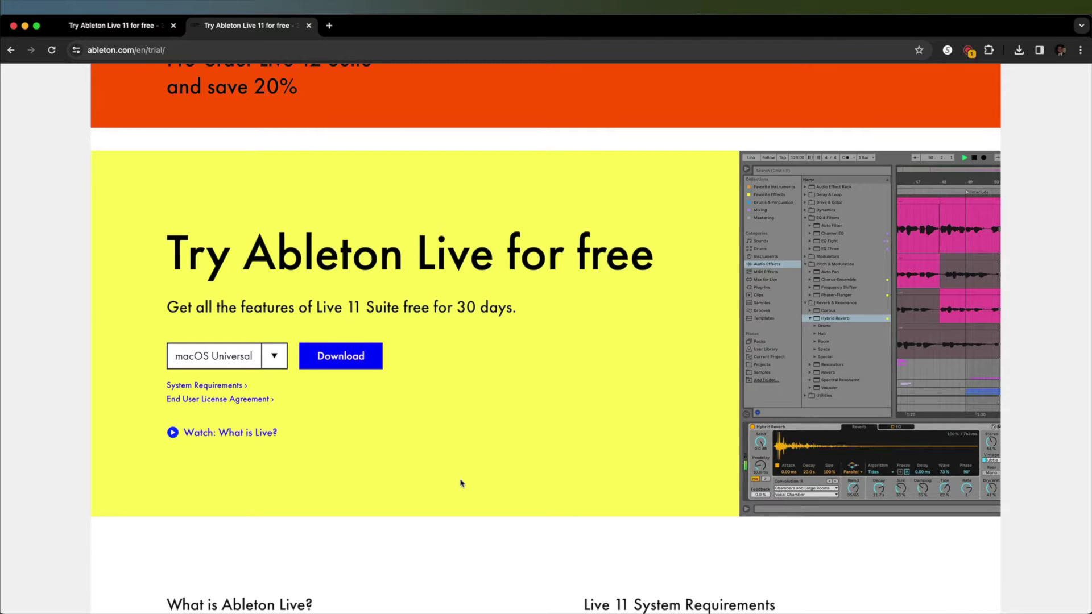
scroll(461, 484, down, 3)
scroll(461, 480, down, 10)
scroll(460, 480, down, 10)
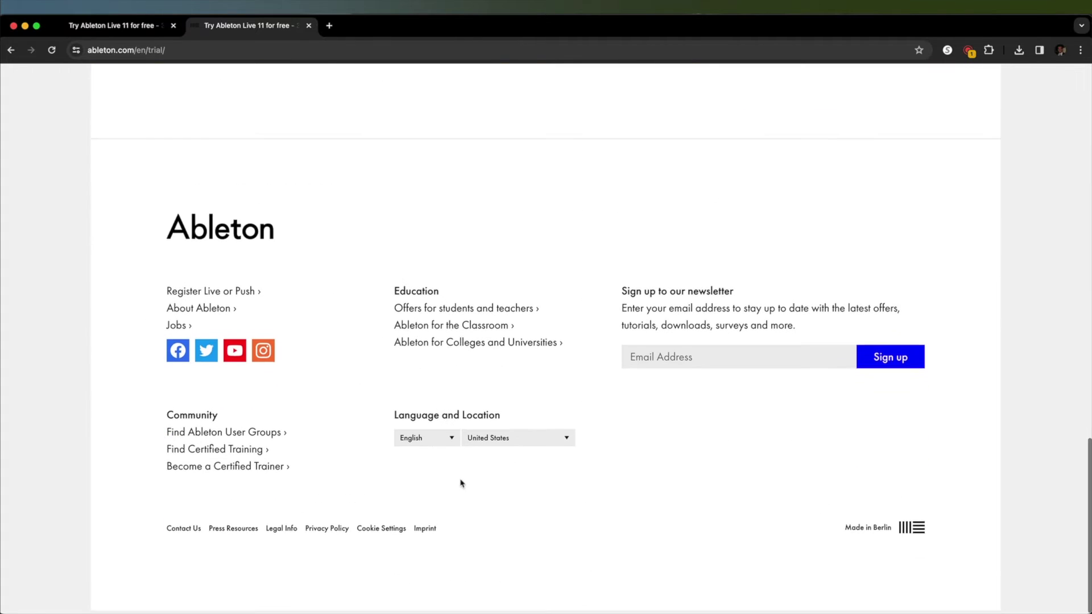
click(437, 317)
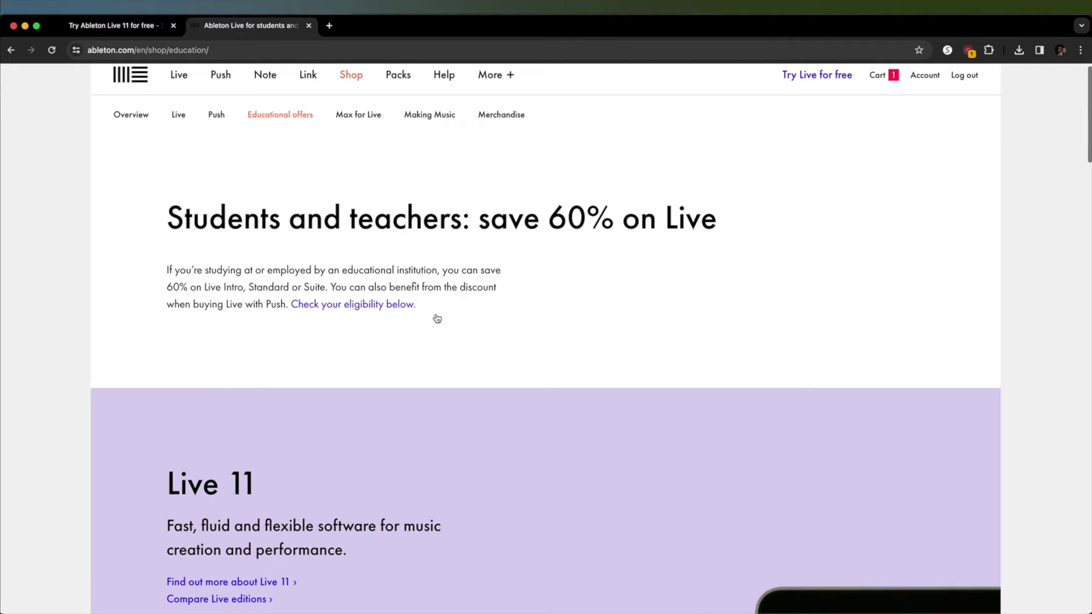
scroll(437, 318, down, 3)
scroll(437, 319, down, 3)
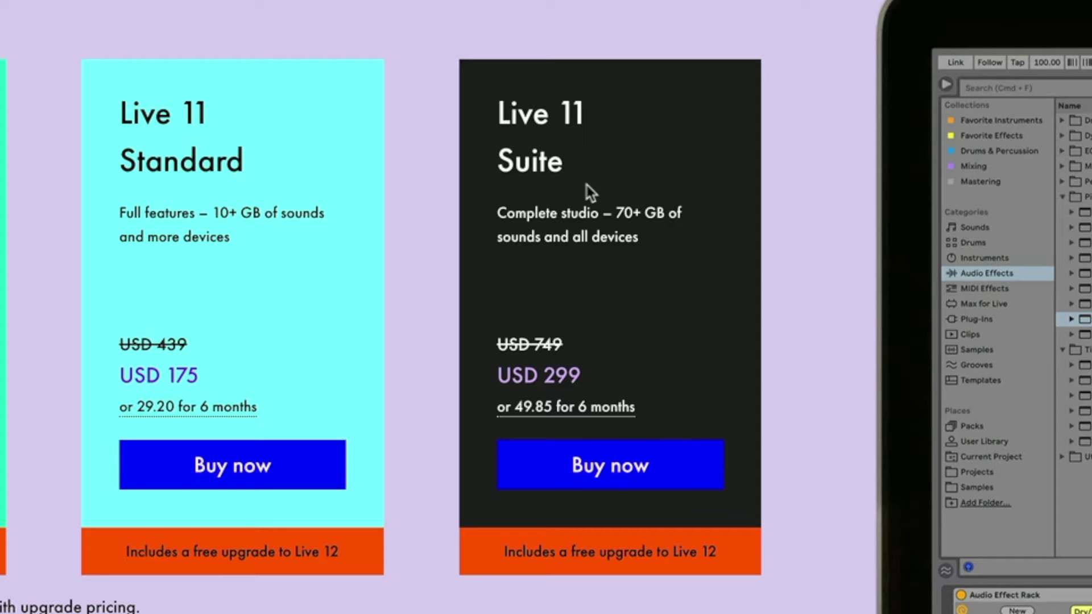
scroll(589, 191, down, 2)
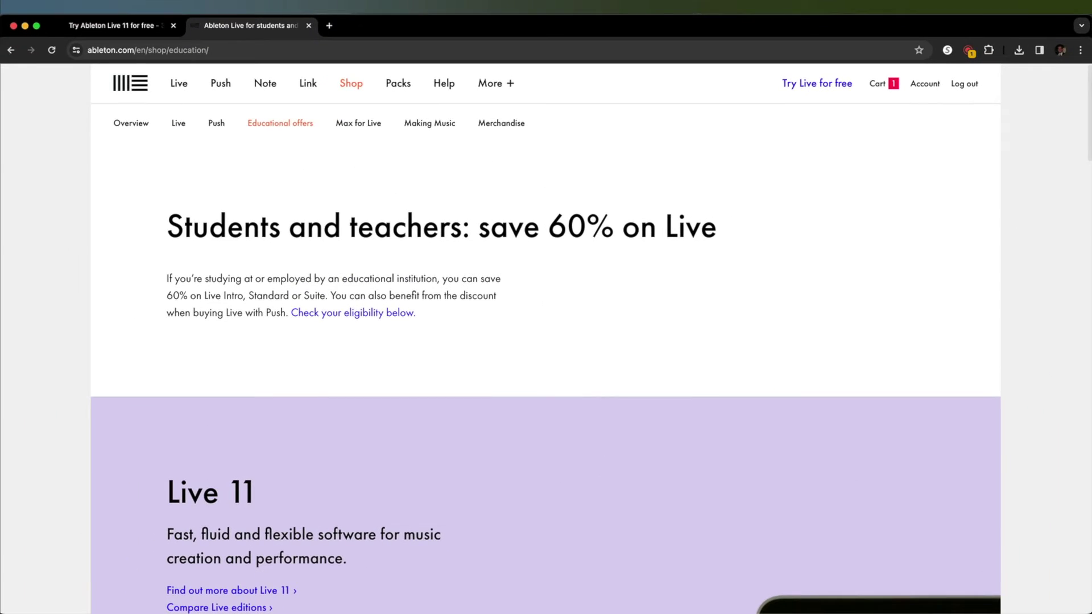
key(alt+Left)
scroll(398, 419, up, 2)
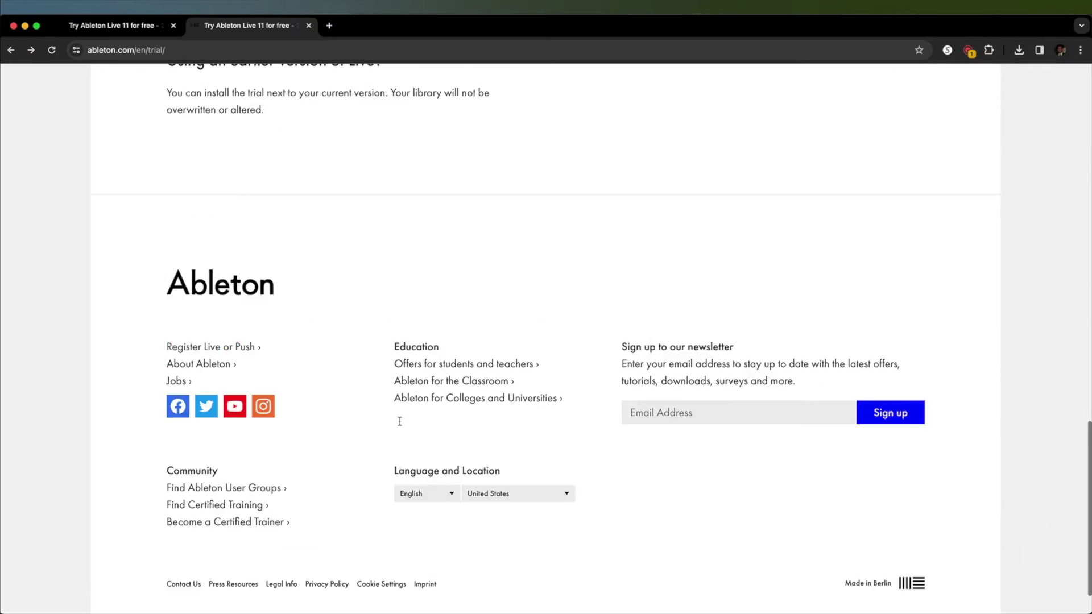
scroll(358, 444, up, 10)
scroll(313, 480, up, 5)
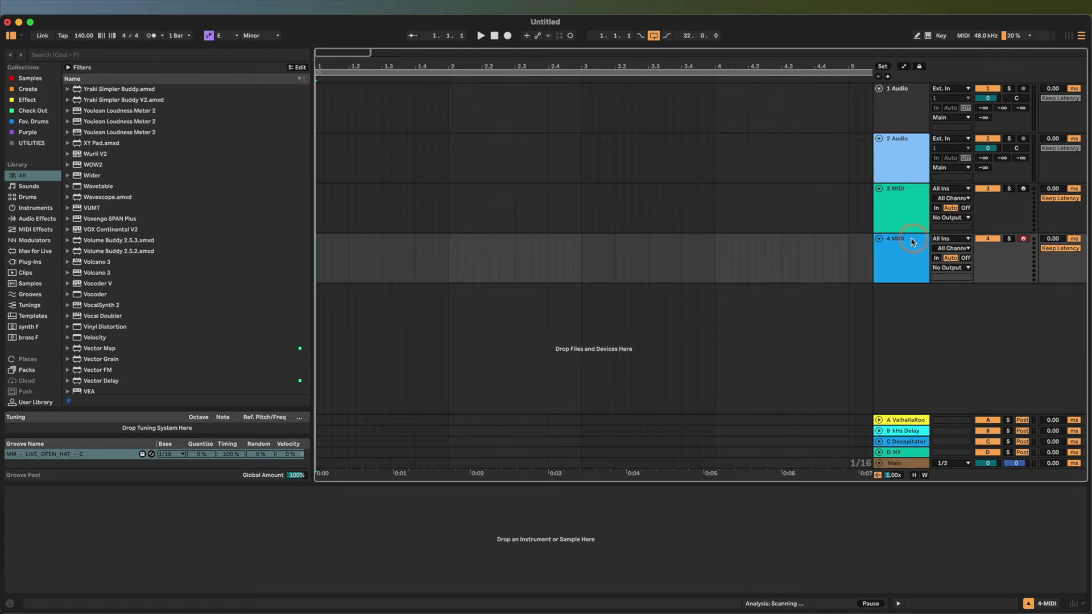
Place the insert mark at bar 3 on MIDI track 4 of the untitled set
click(580, 270)
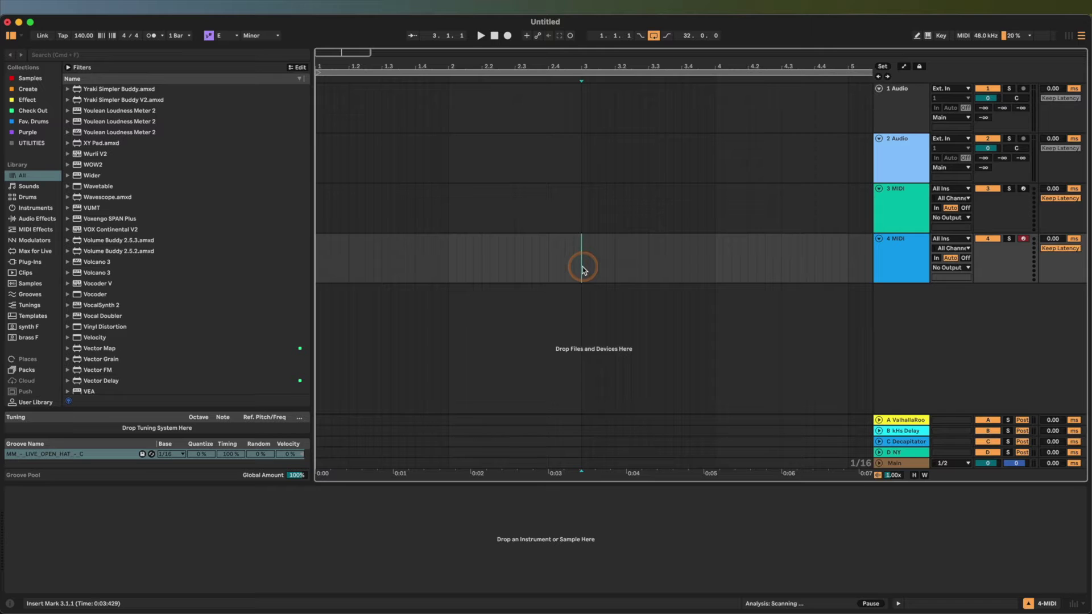
Open Live's Audio preferences and show the list of available audio input devices
key(super+comma)
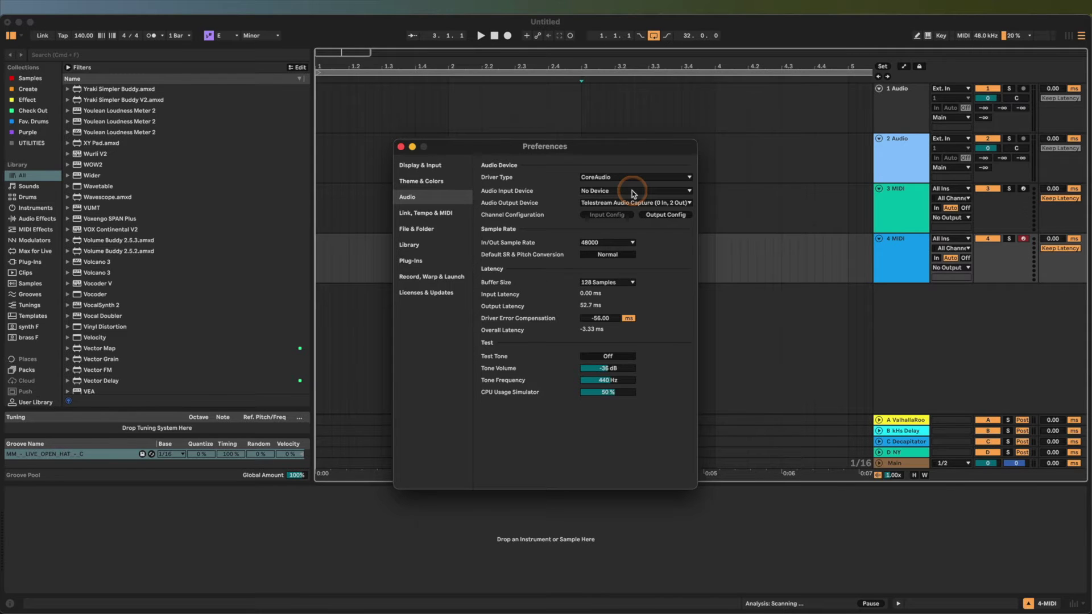
click(633, 192)
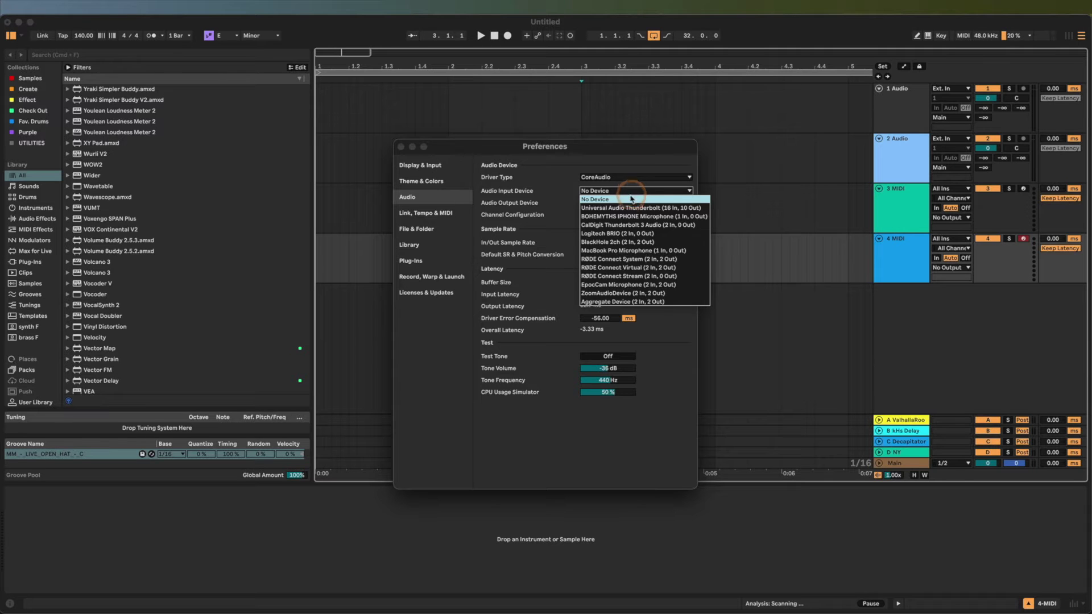
click(635, 209)
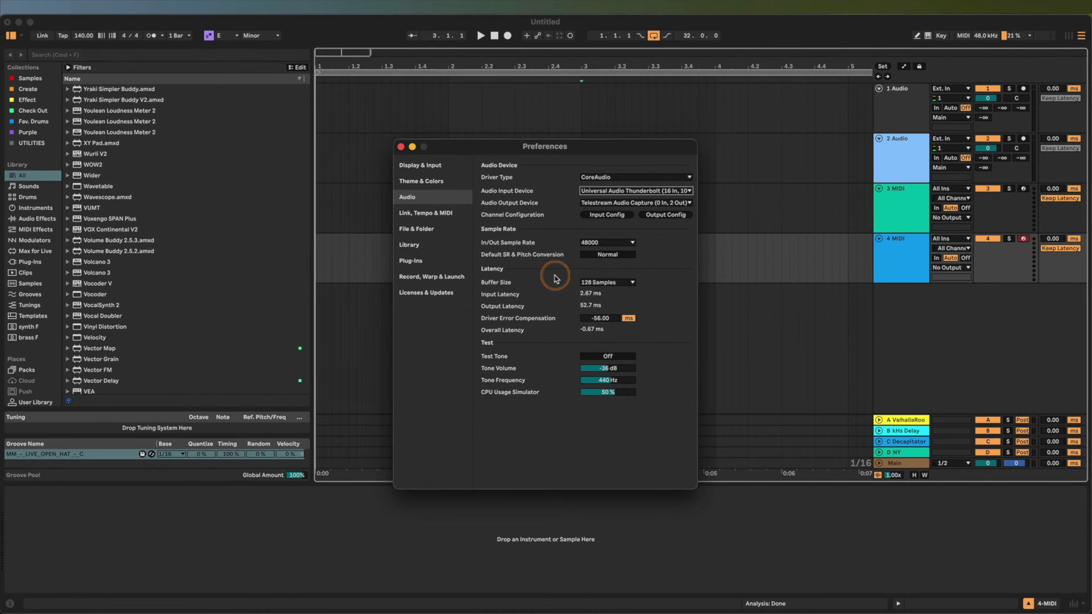
click(606, 190)
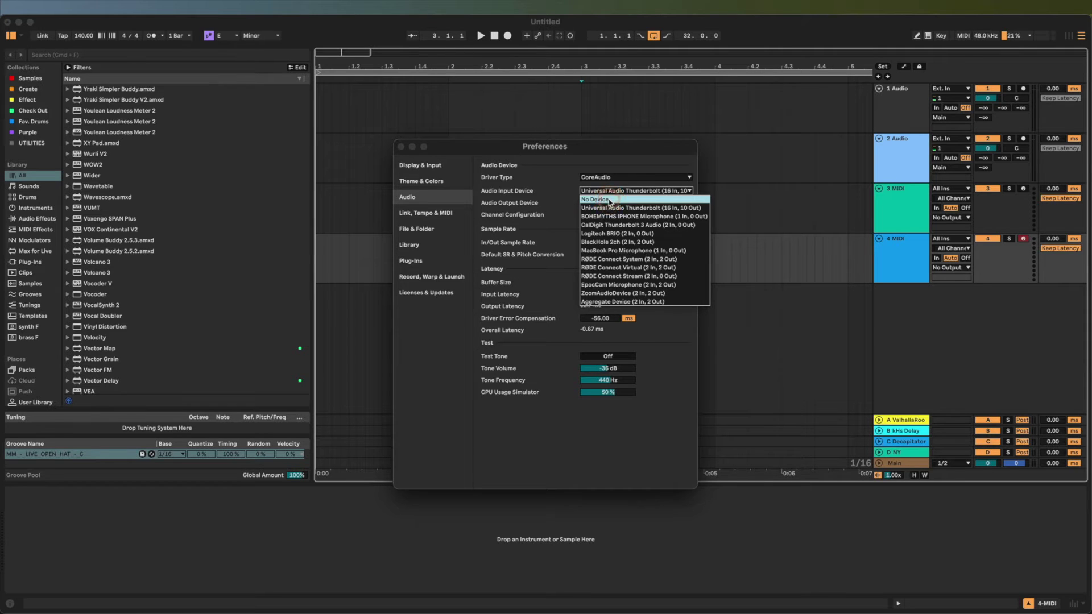
click(608, 200)
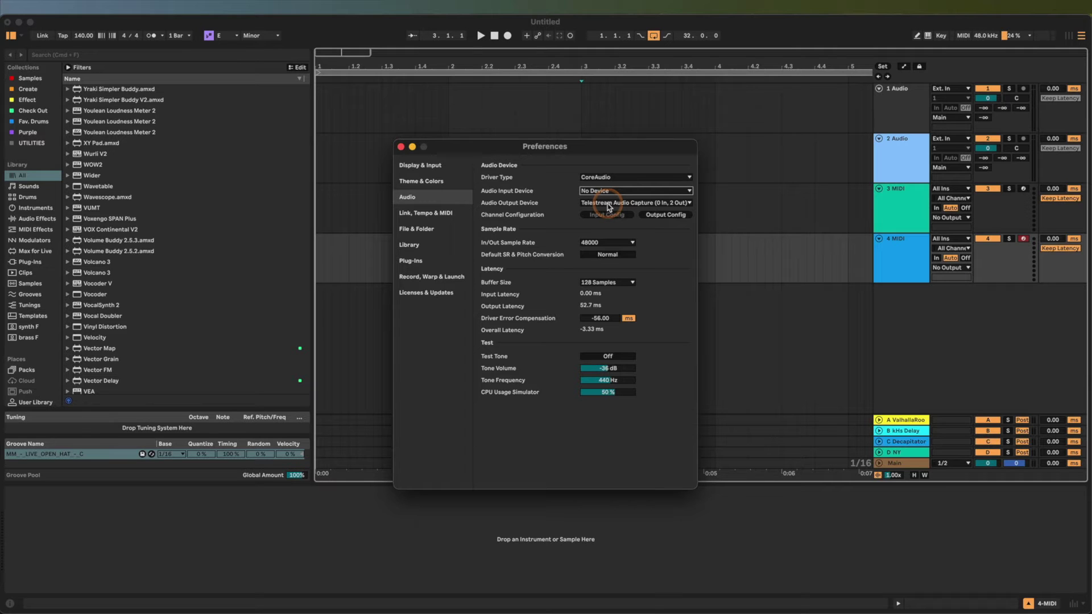
click(608, 204)
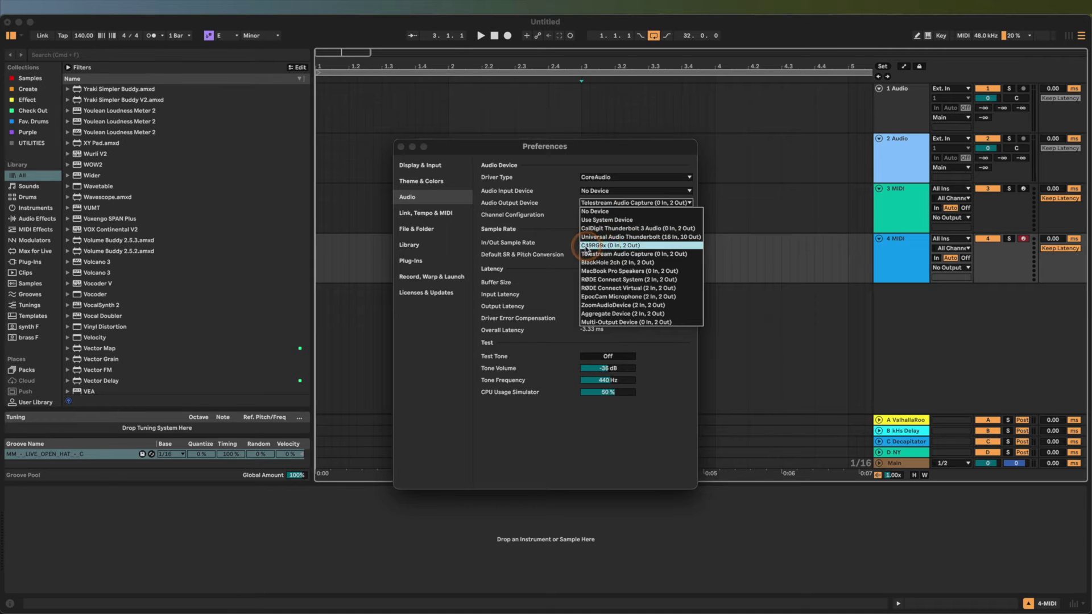
click(570, 246)
click(582, 243)
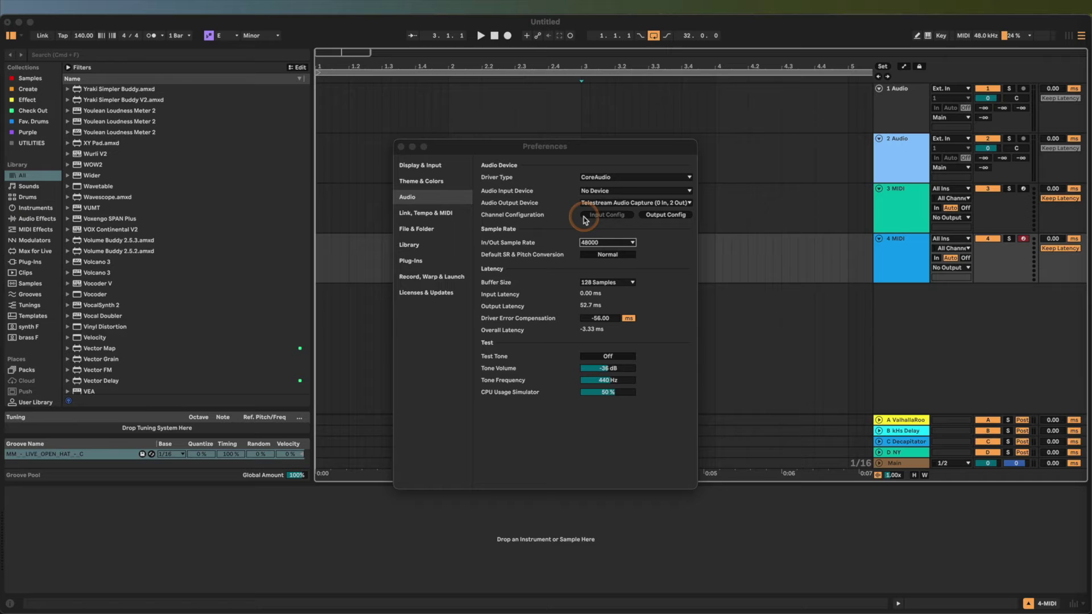
click(610, 243)
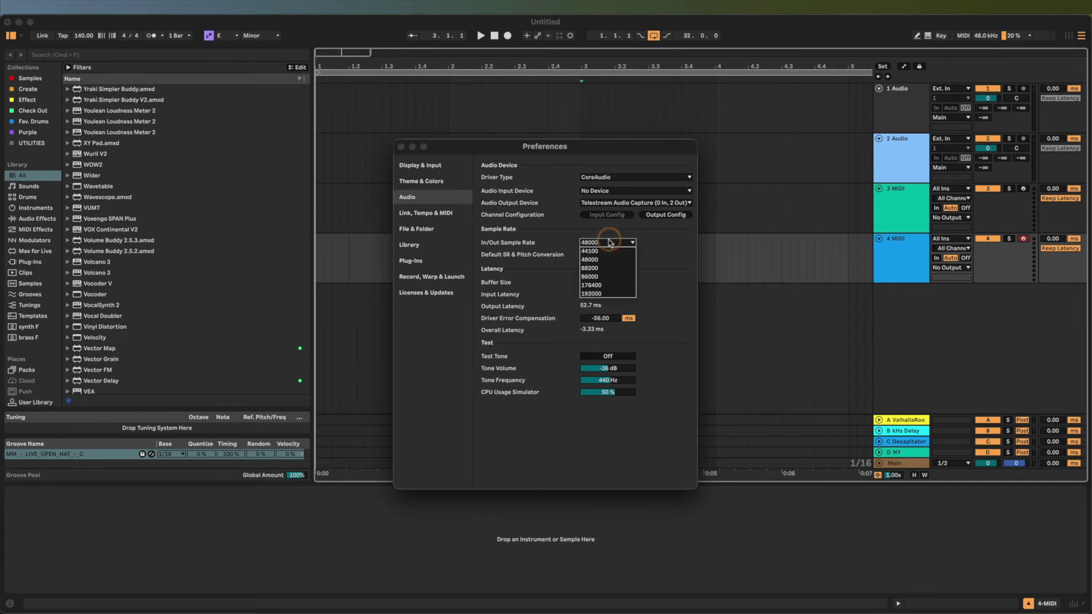
click(610, 253)
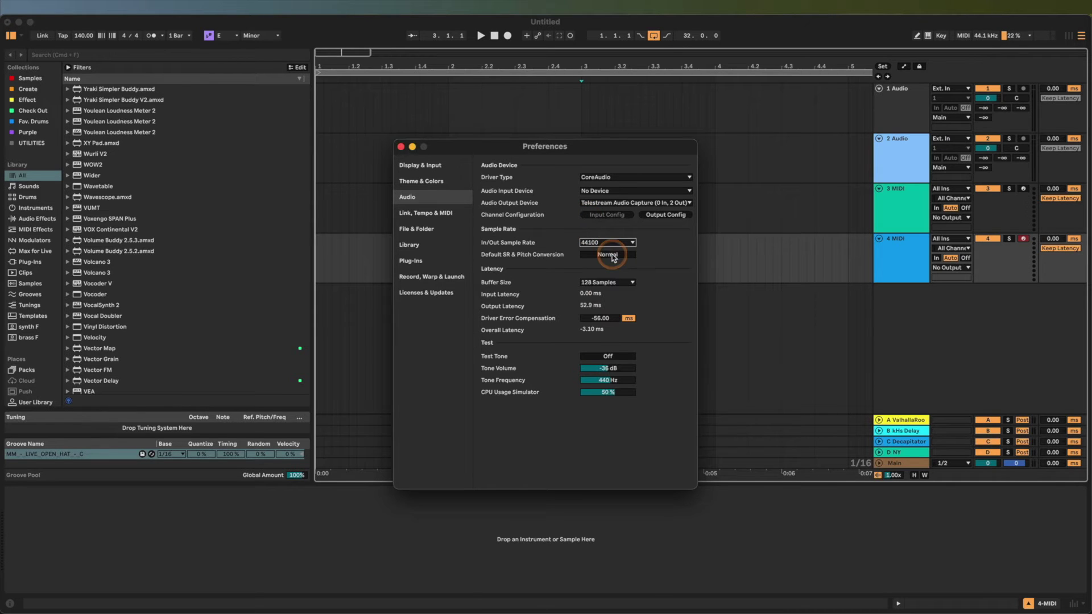
click(610, 243)
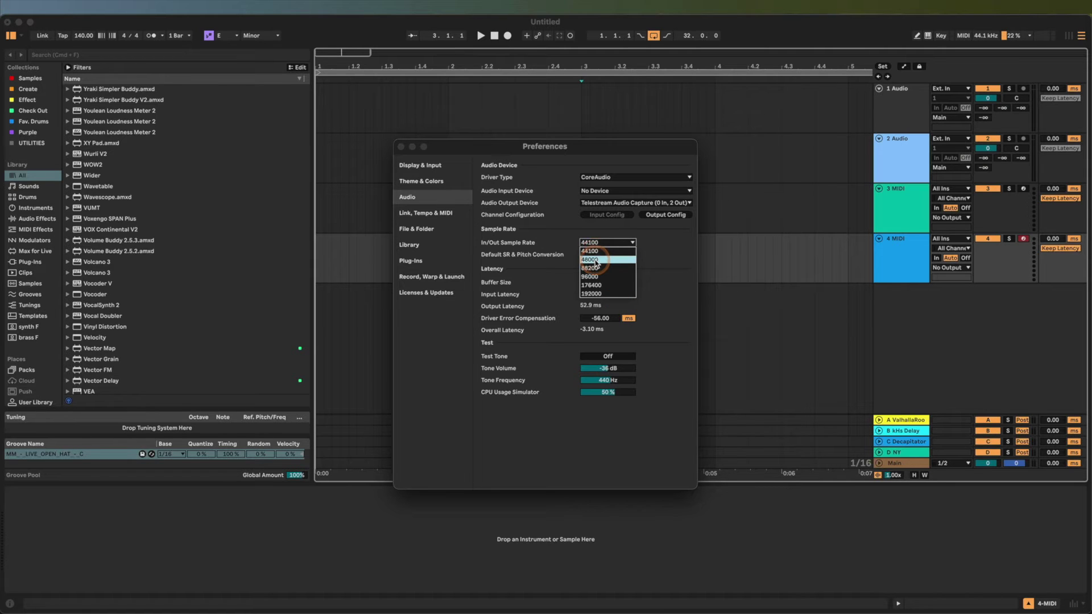
click(595, 261)
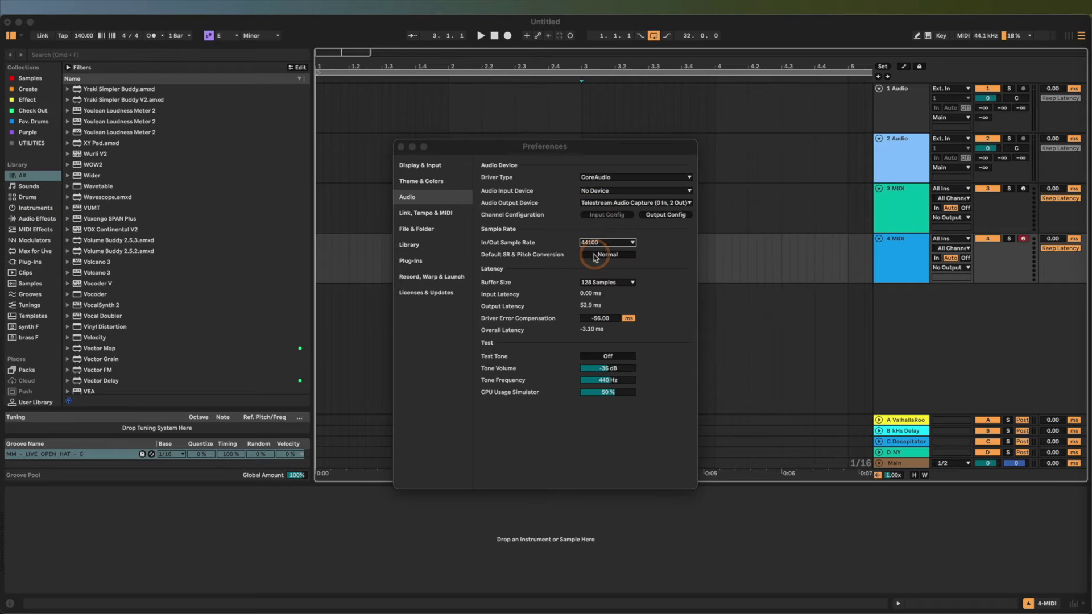
click(599, 244)
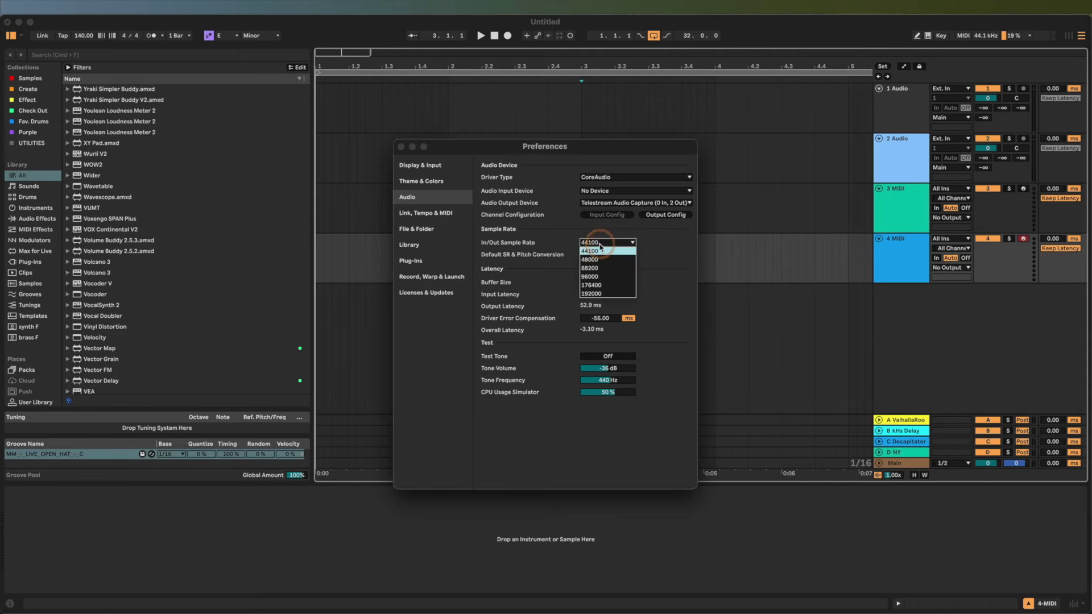
click(609, 261)
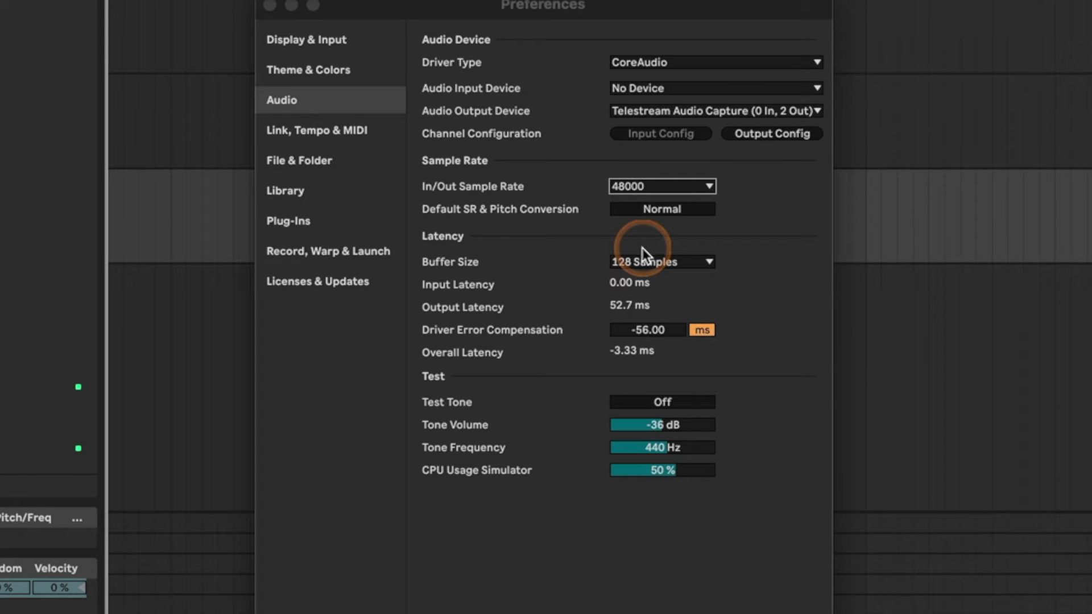
click(639, 257)
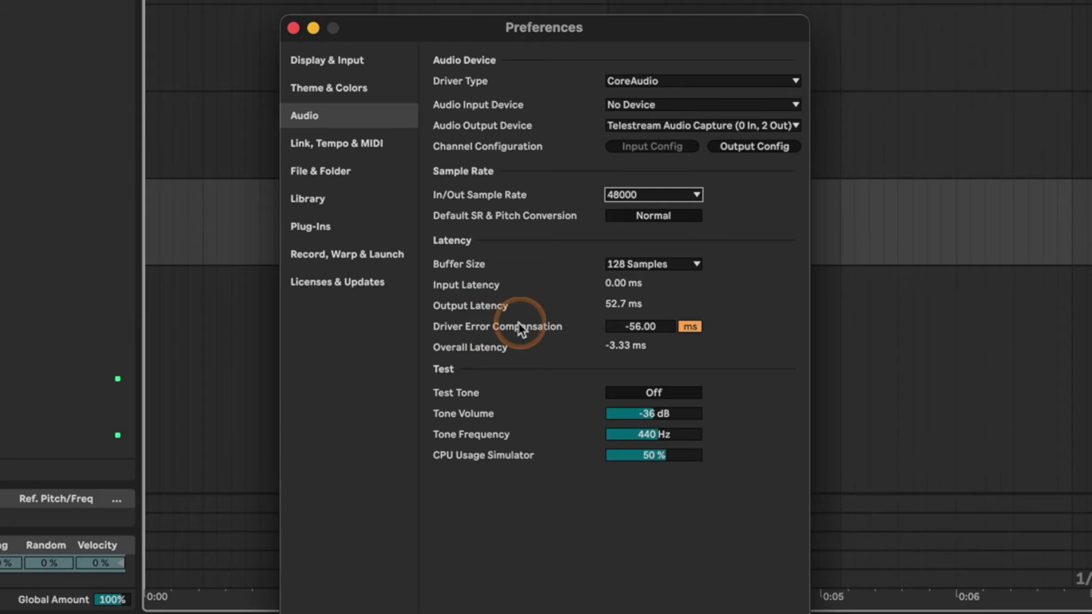
Try a 64-sample buffer size and enter a new Driver Error Compensation value
click(647, 264)
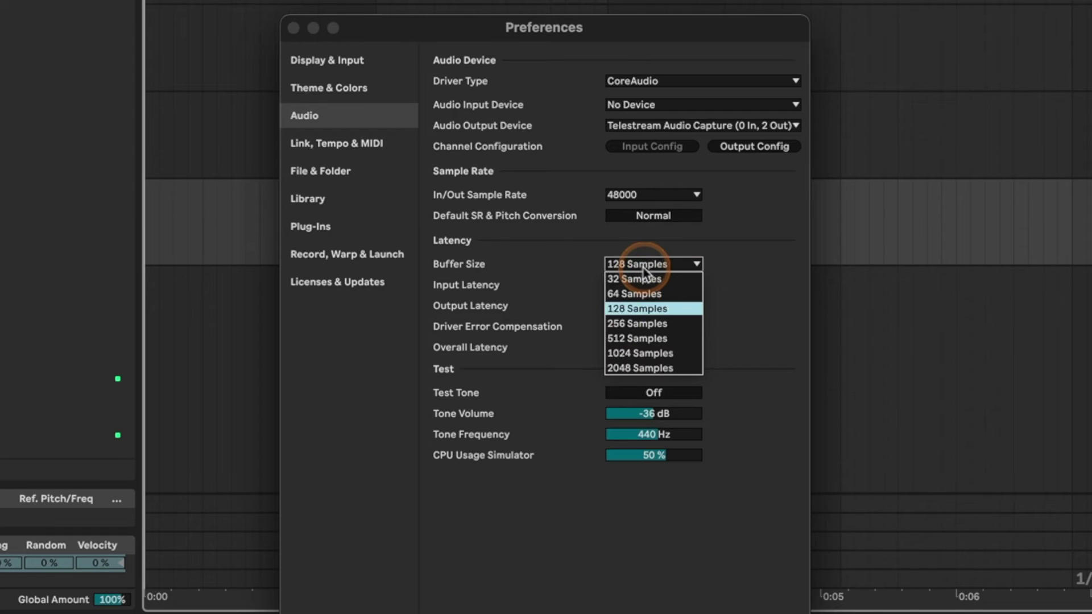
click(652, 293)
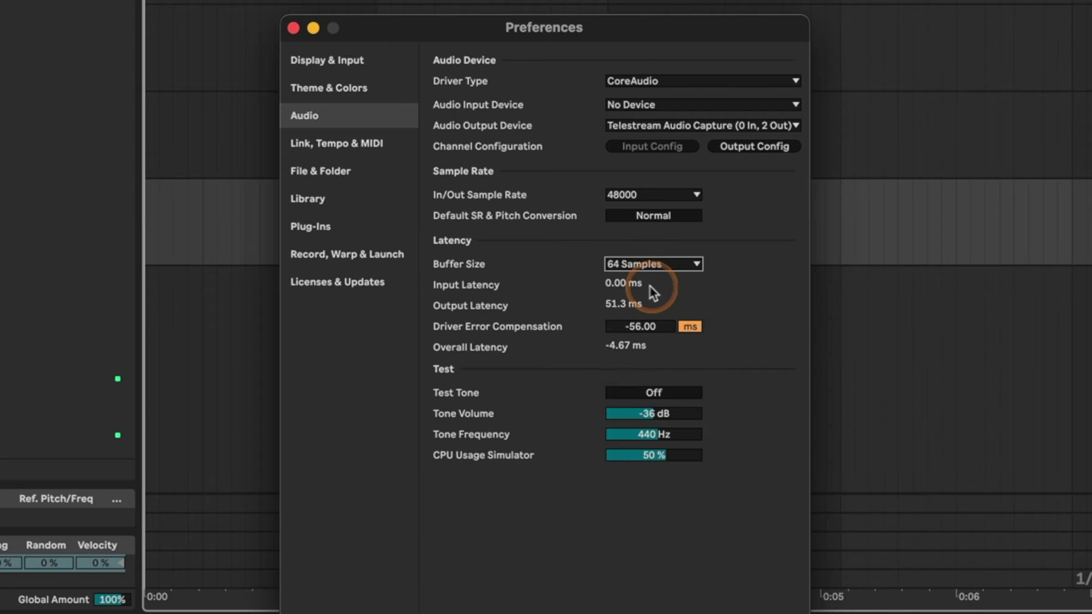
double_click(652, 322)
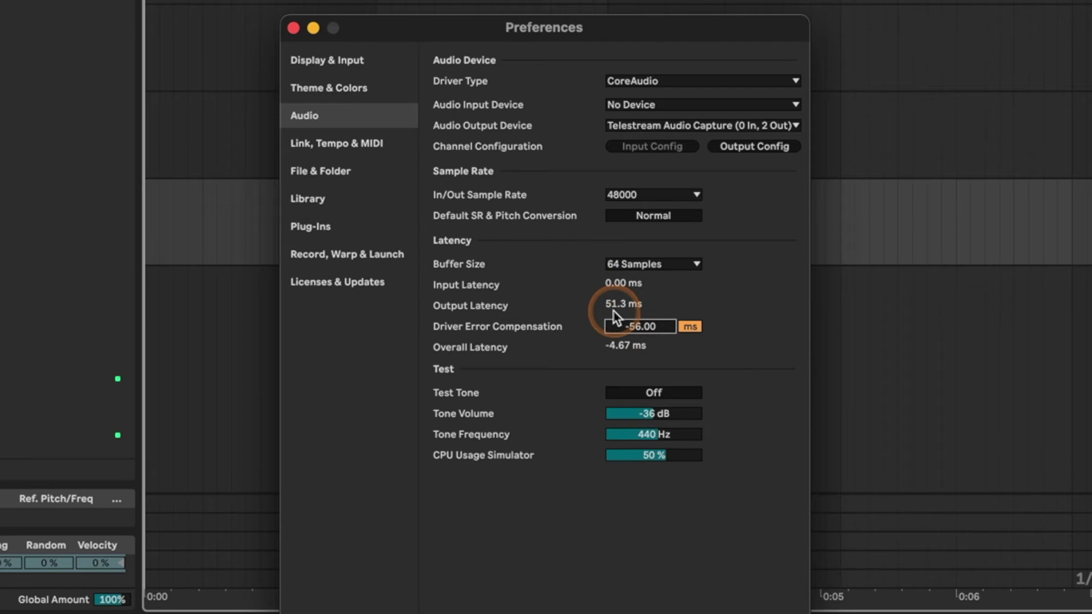
text(-58)
key(Return)
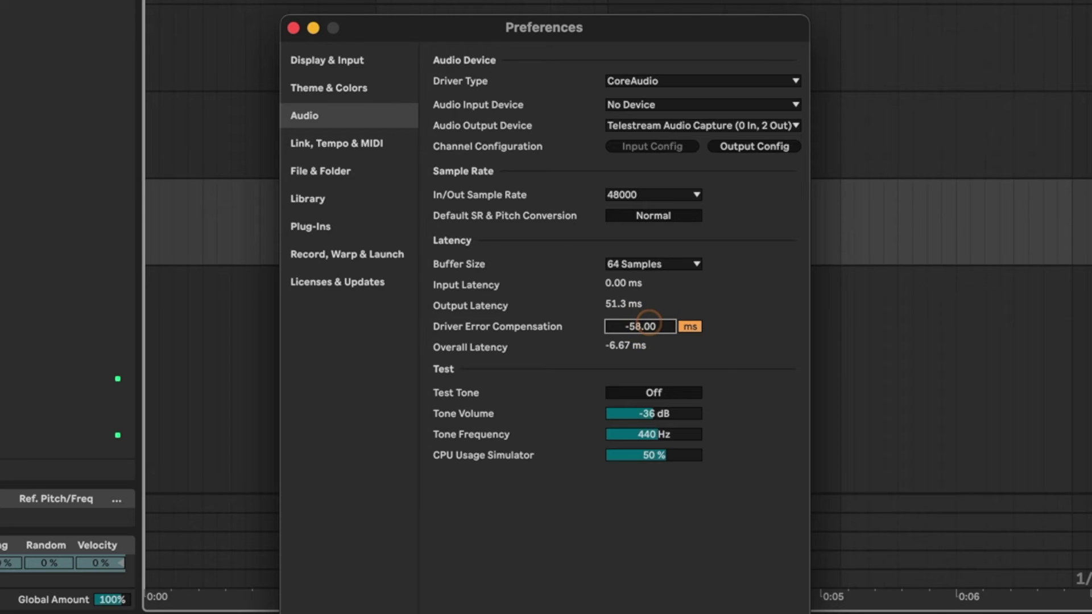
scroll(645, 318, up, 3)
scroll(646, 318, up, 10)
scroll(645, 318, up, 4)
scroll(646, 318, down, 4)
Set the buffer size to 128 samples and lower driver error compensation to about -42 ms
drag(645, 320, 650, 329)
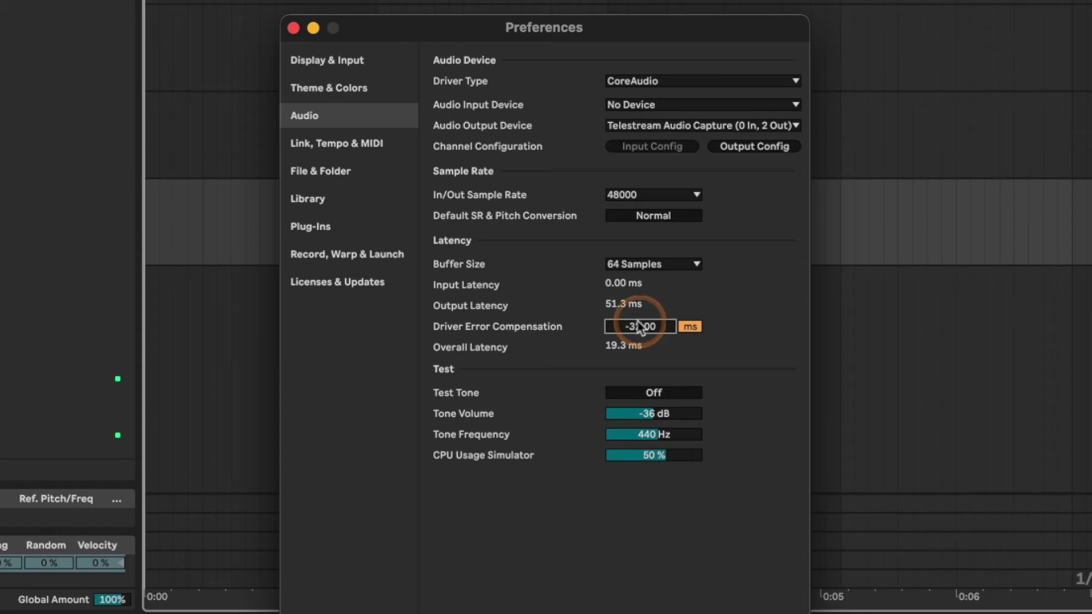
drag(650, 328, 640, 326)
click(648, 265)
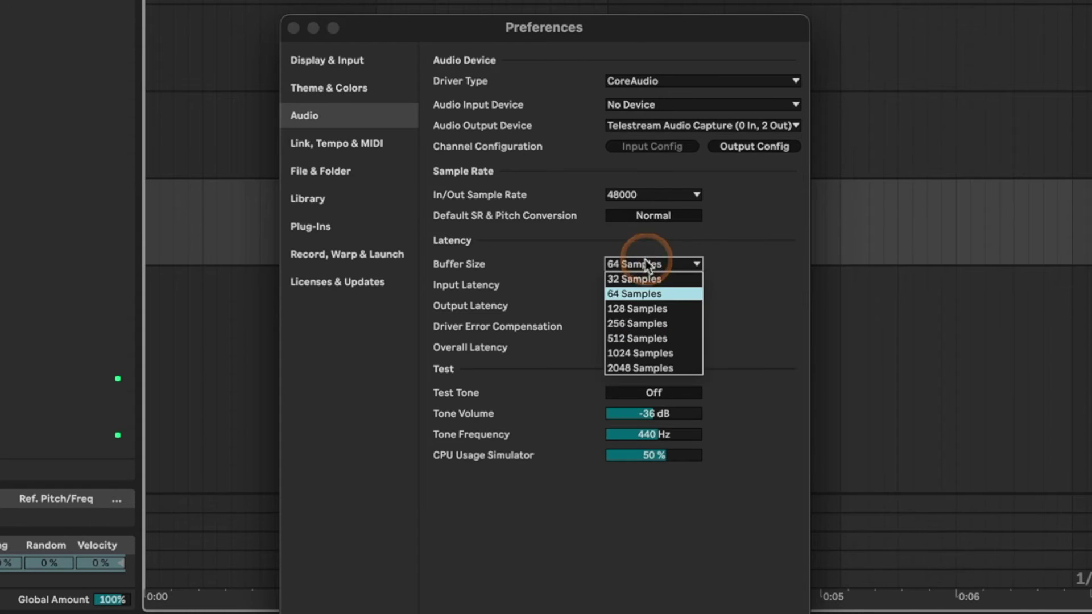
click(646, 310)
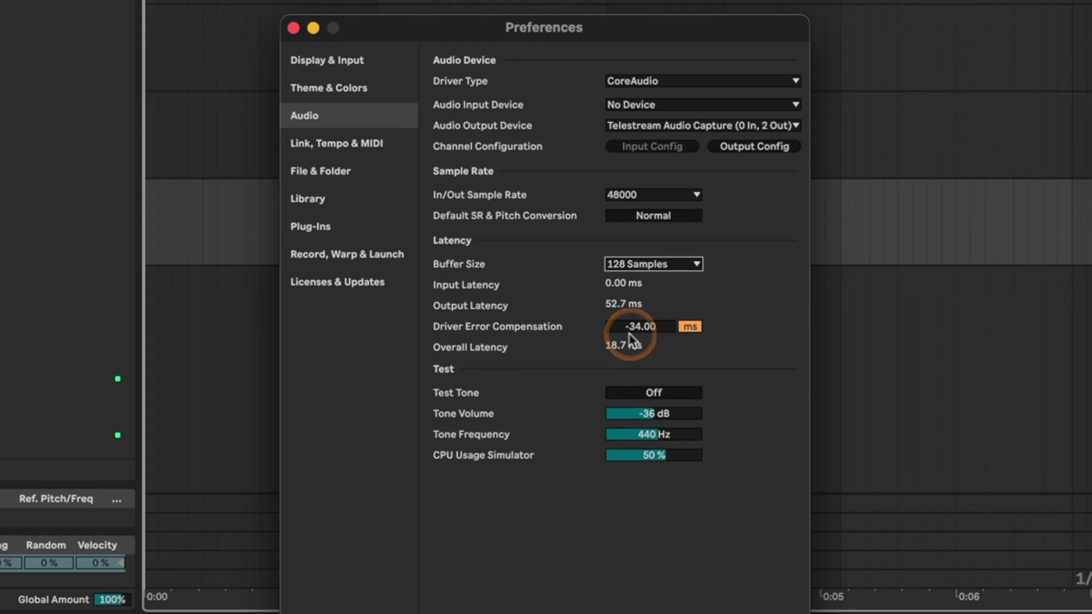
drag(638, 326, 638, 346)
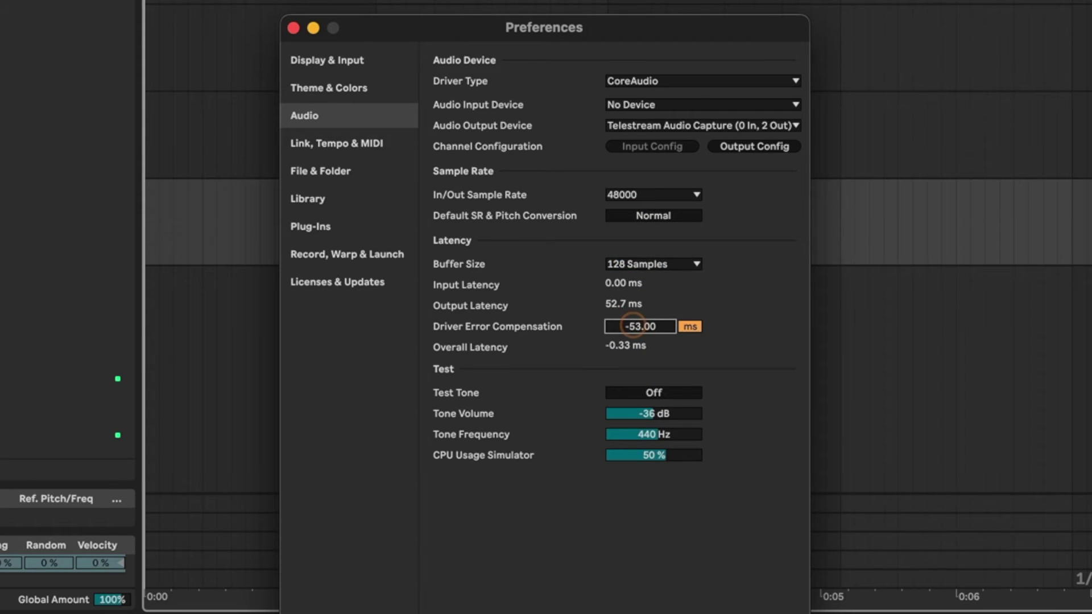
click(350, 144)
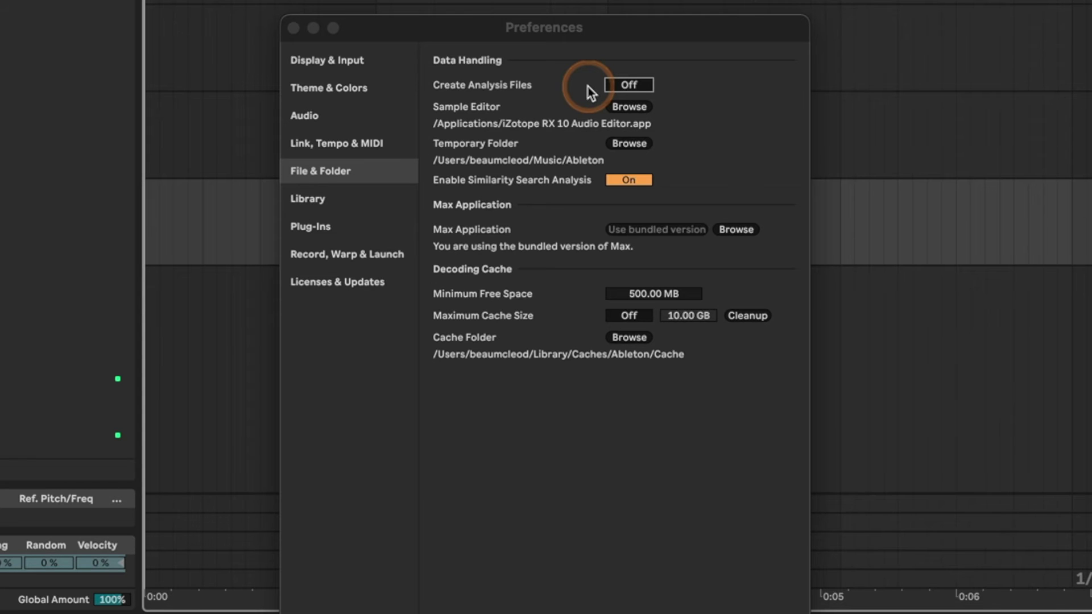
Turn Create Analysis Files on, then back off
click(628, 88)
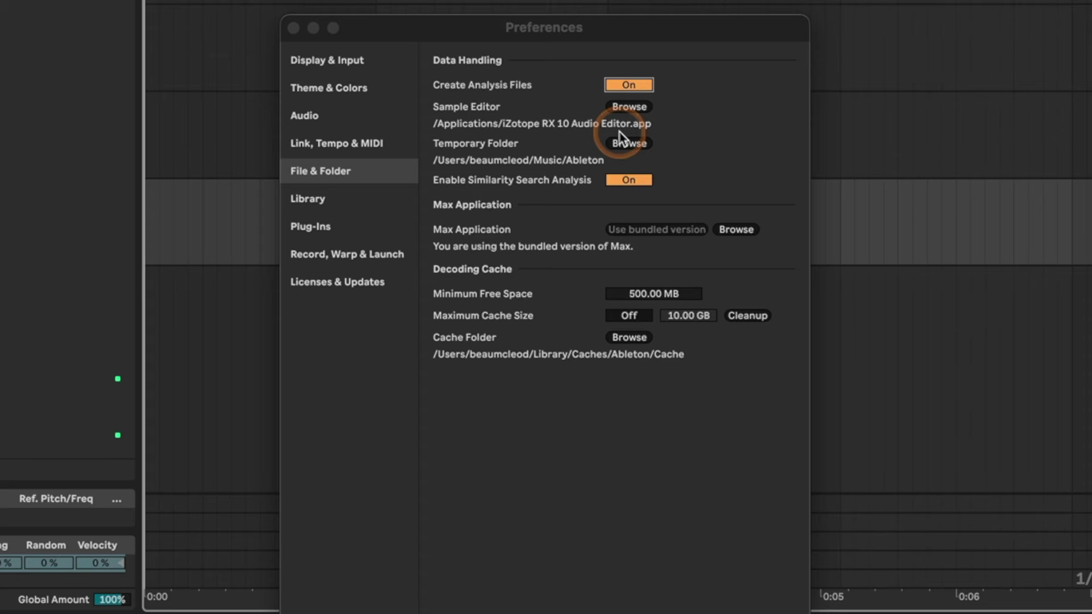
click(622, 83)
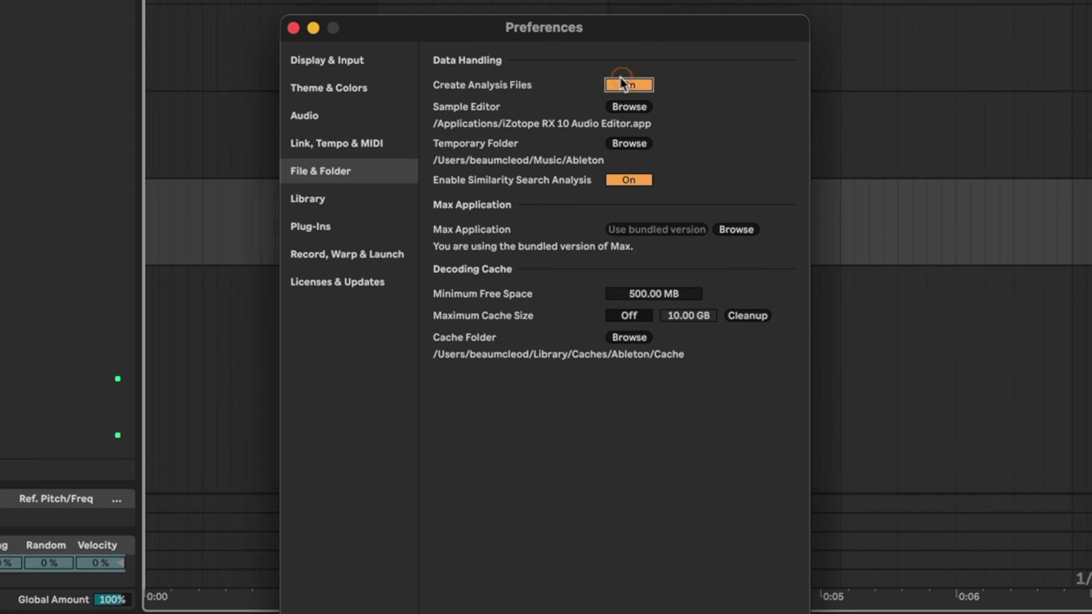
click(622, 82)
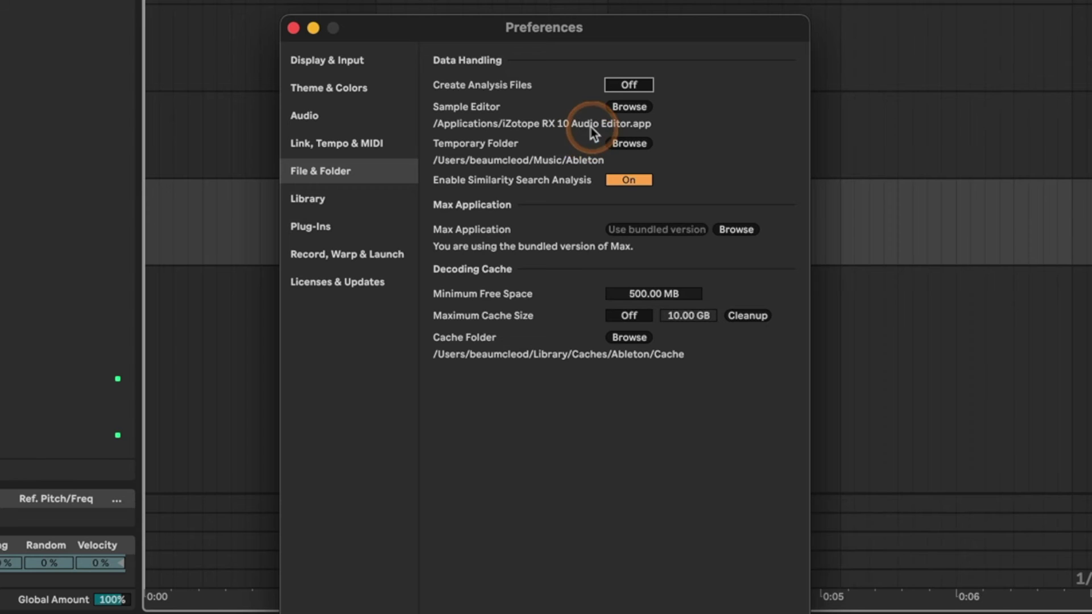
Close Preferences and drop the XLNT-Trap Kick 10 sample onto track 4
click(294, 28)
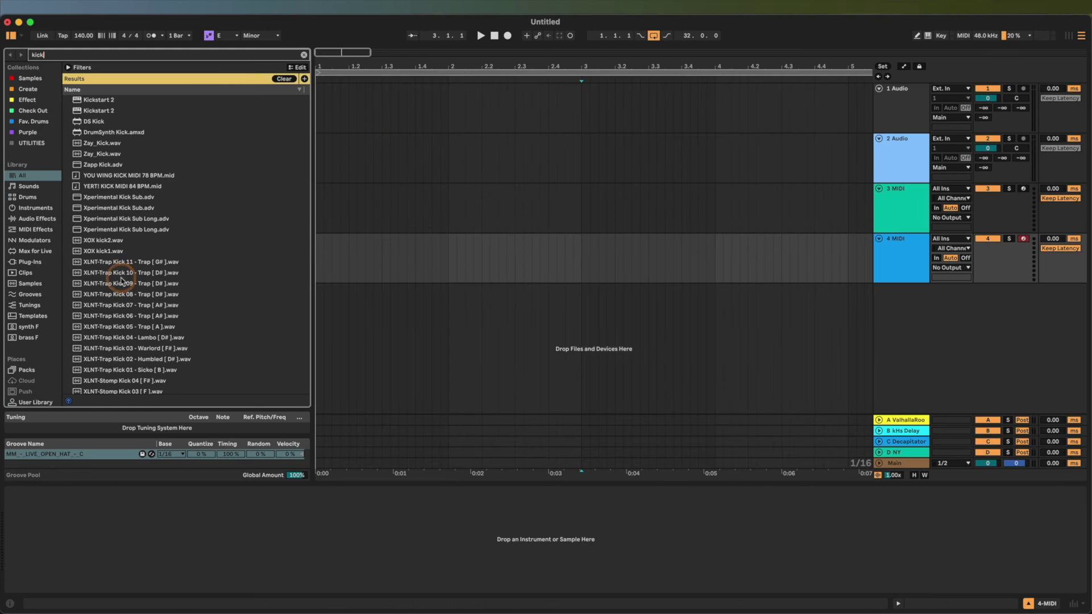
mouse_move(120, 272)
mouse_down()
mouse_move(320, 275)
mouse_move(323, 255)
mouse_up()
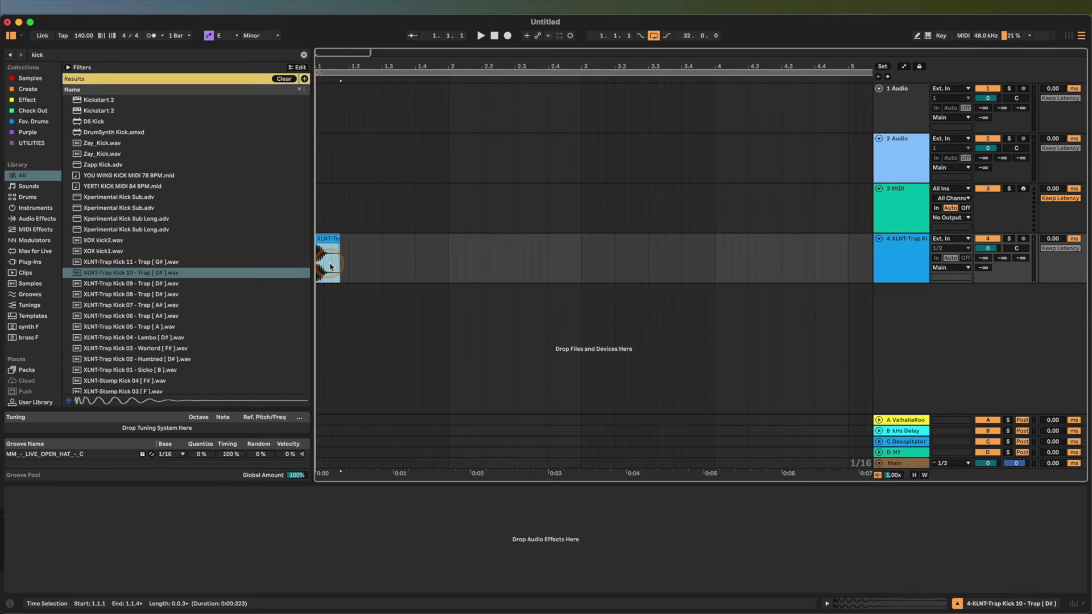
click(324, 248)
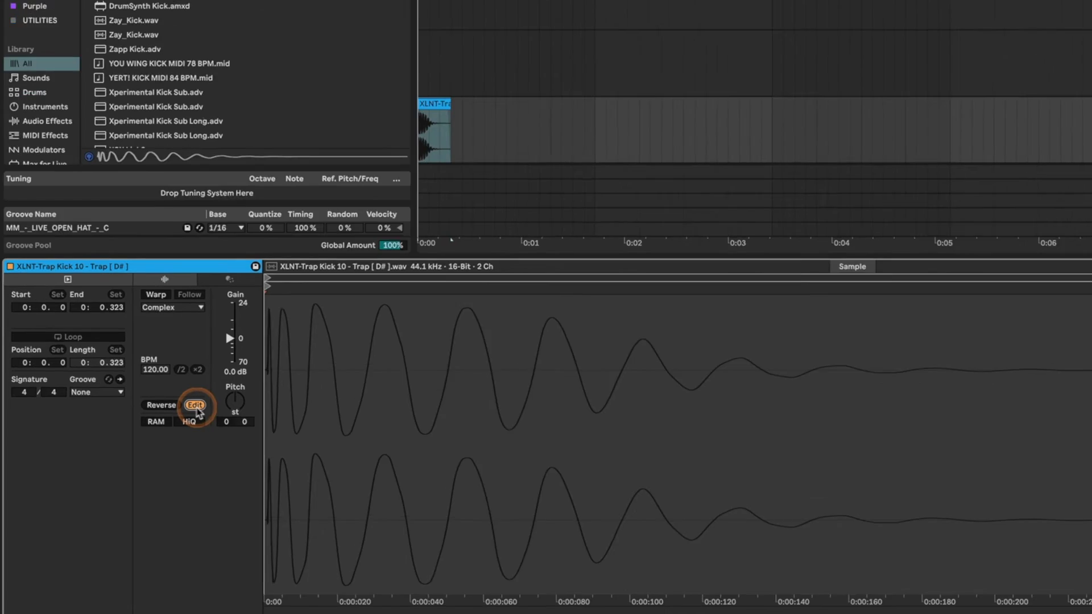
Open the kick sample in iZotope RX 10 from the clip's Edit button, then return to Live
click(155, 433)
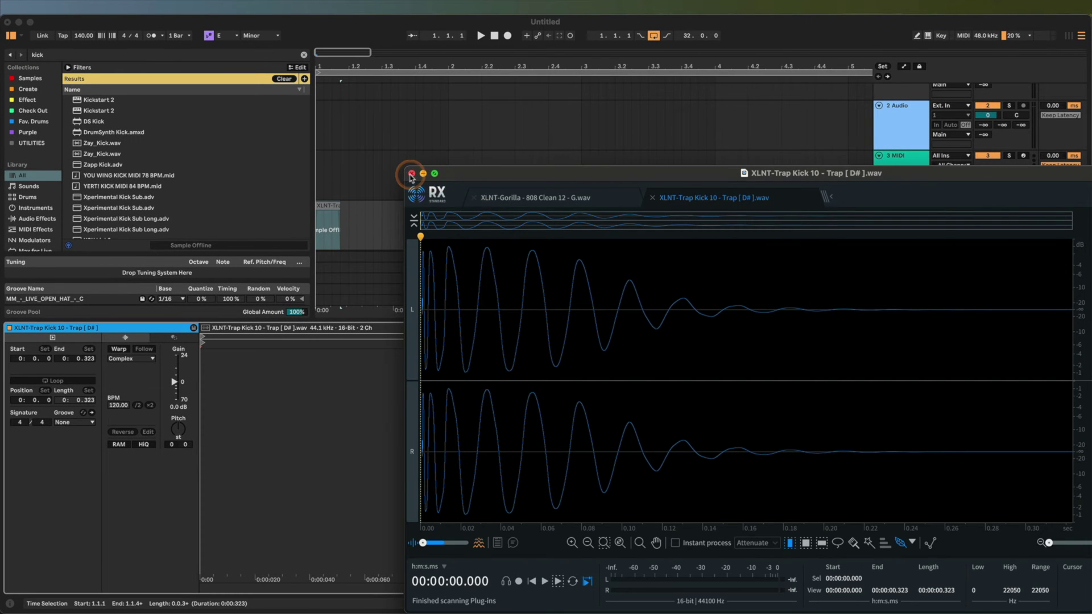
click(400, 175)
Select the 3 MIDI track and show the Plug-Ins page in Preferences
click(440, 169)
key(super+comma)
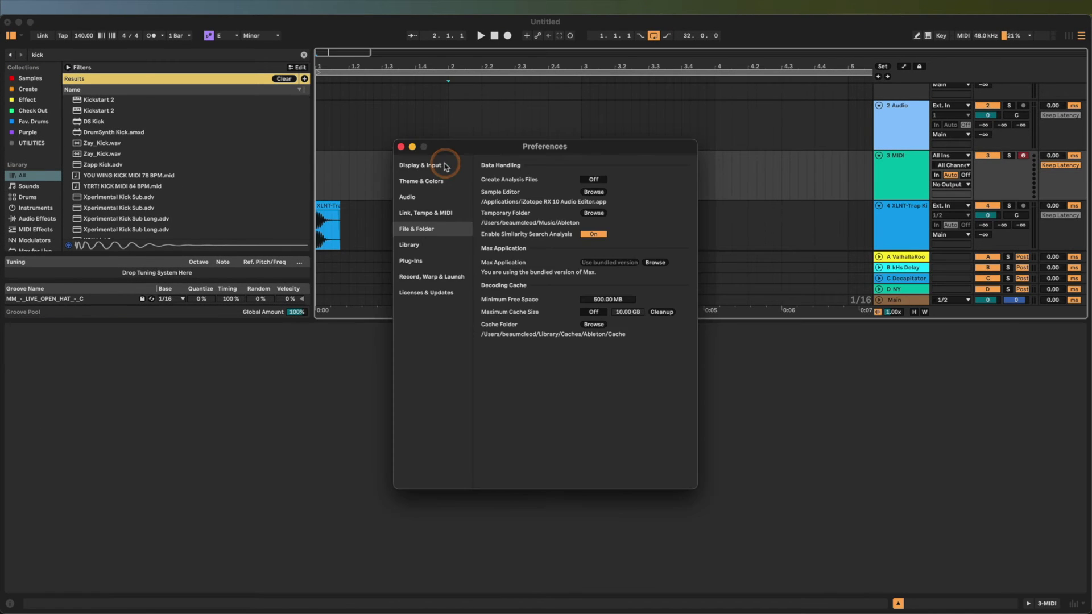
click(627, 318)
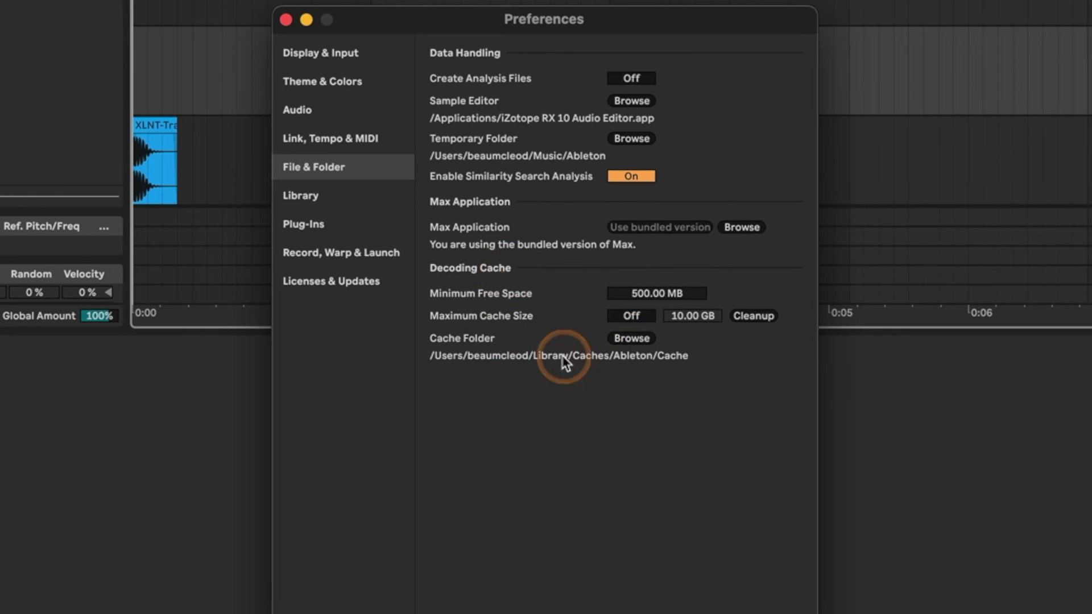
click(348, 224)
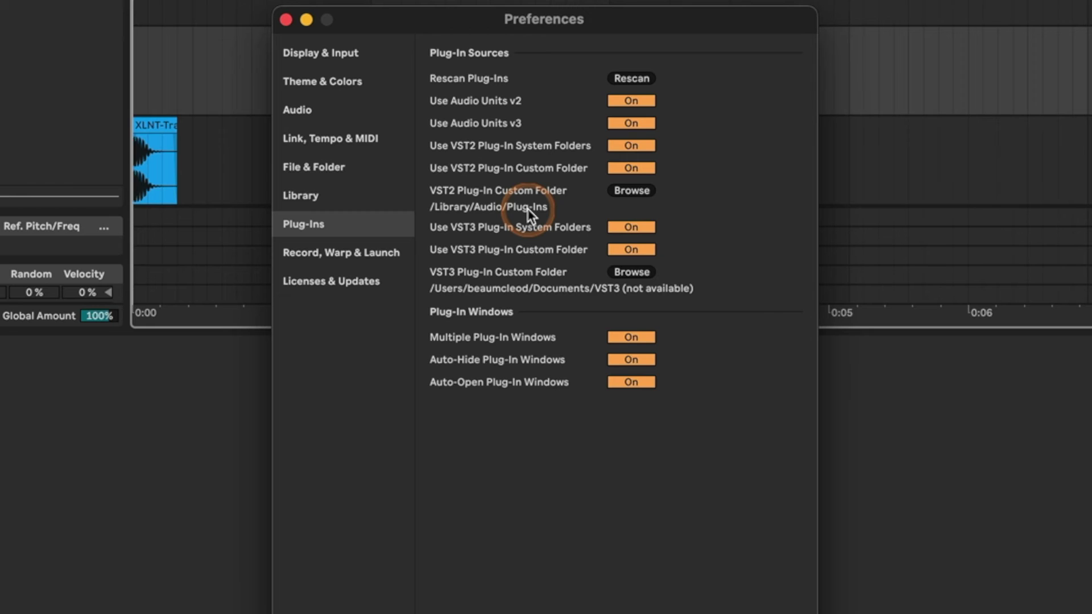
Show the Record, Warp & Launch page in Live's Preferences
click(342, 258)
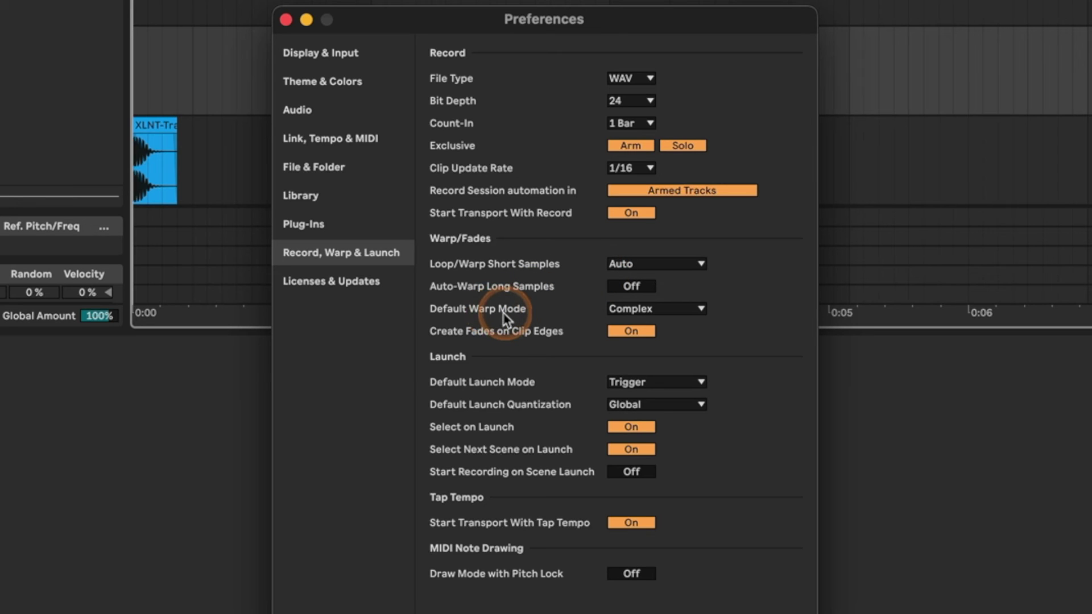
Switch Default Warp Mode to Beats, revert it to Complex, and close Preferences
click(635, 309)
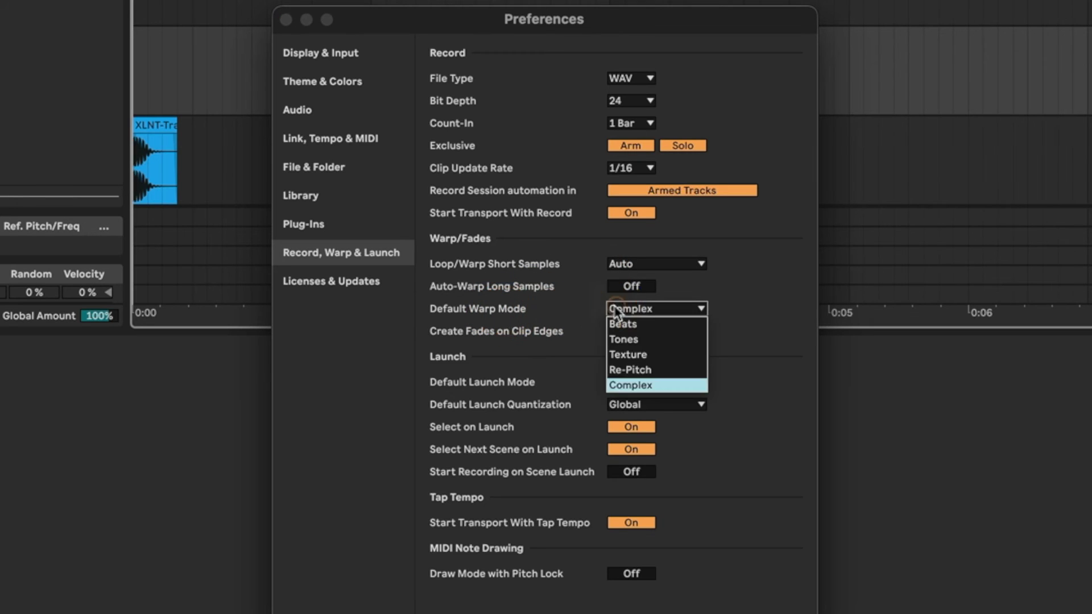
click(630, 325)
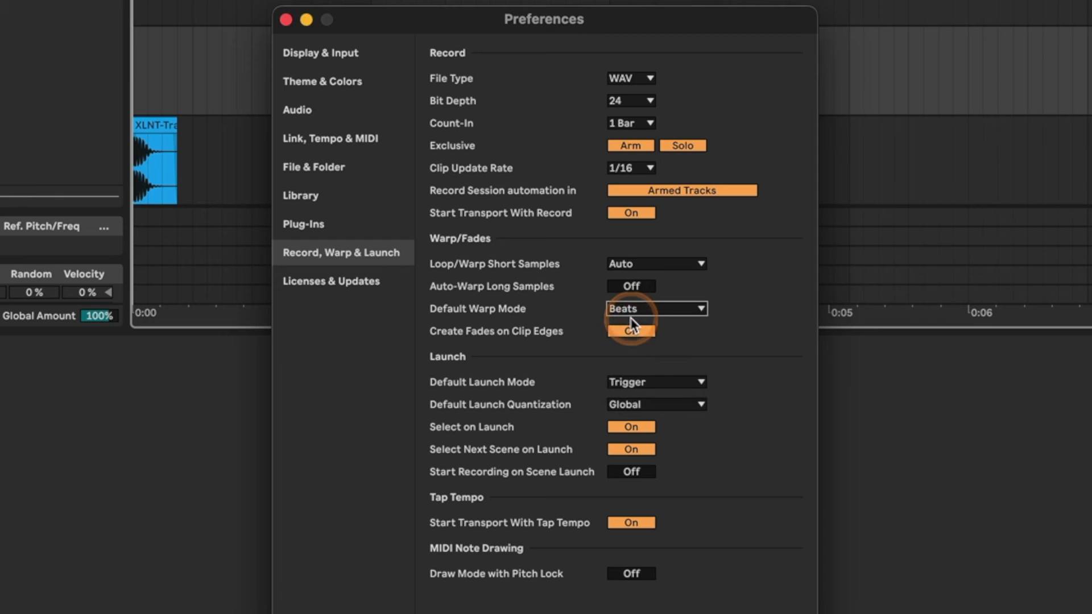
click(634, 309)
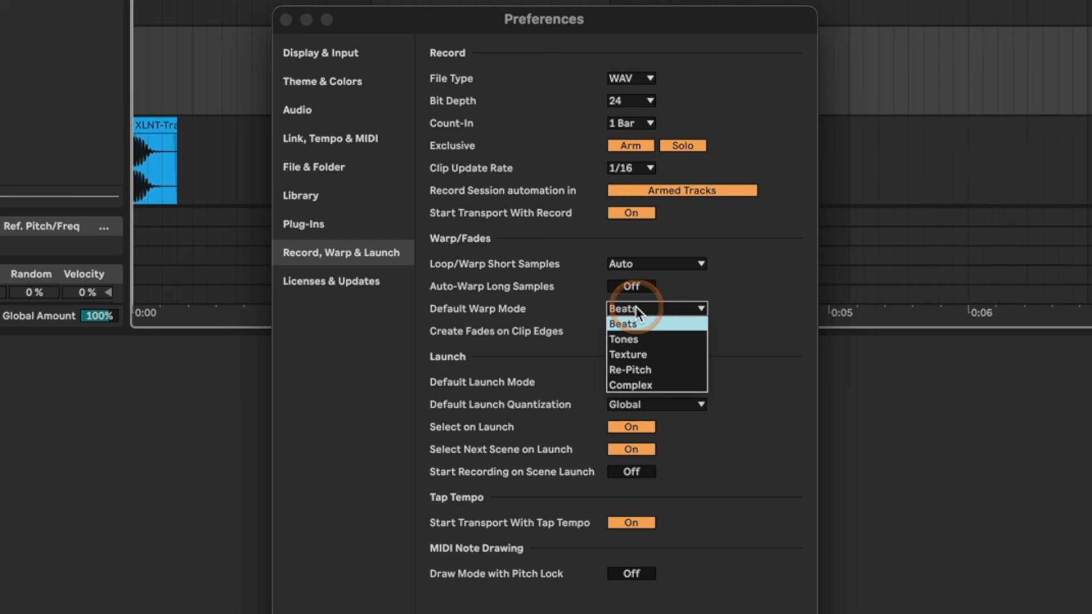
click(654, 385)
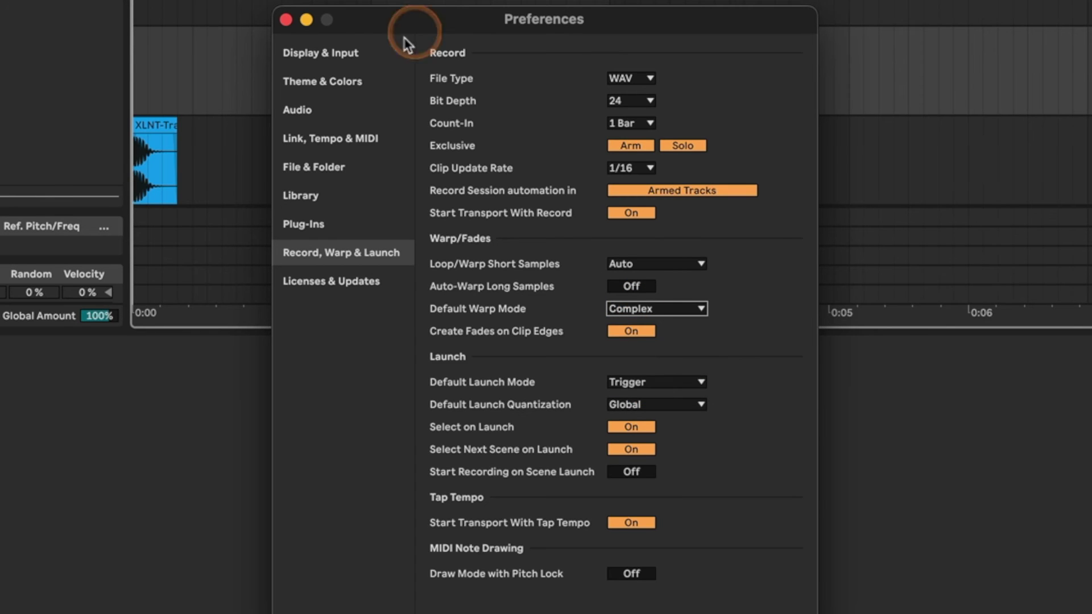
click(286, 19)
Select the kick clip, try transposing it down, then reset its pitch to 0 st
click(153, 121)
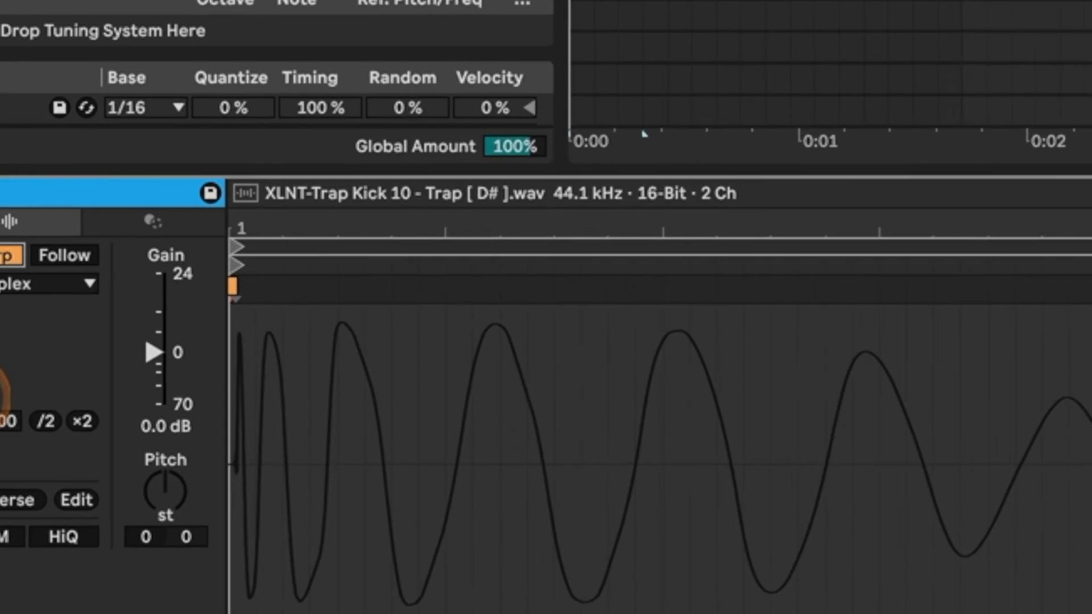
click(72, 367)
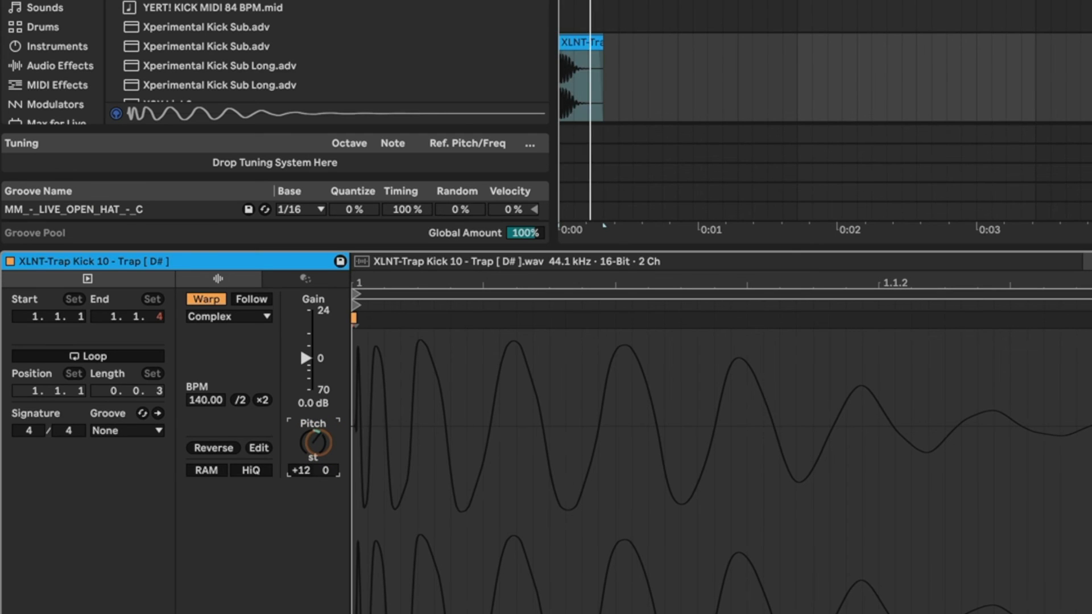
drag(315, 442, 314, 529)
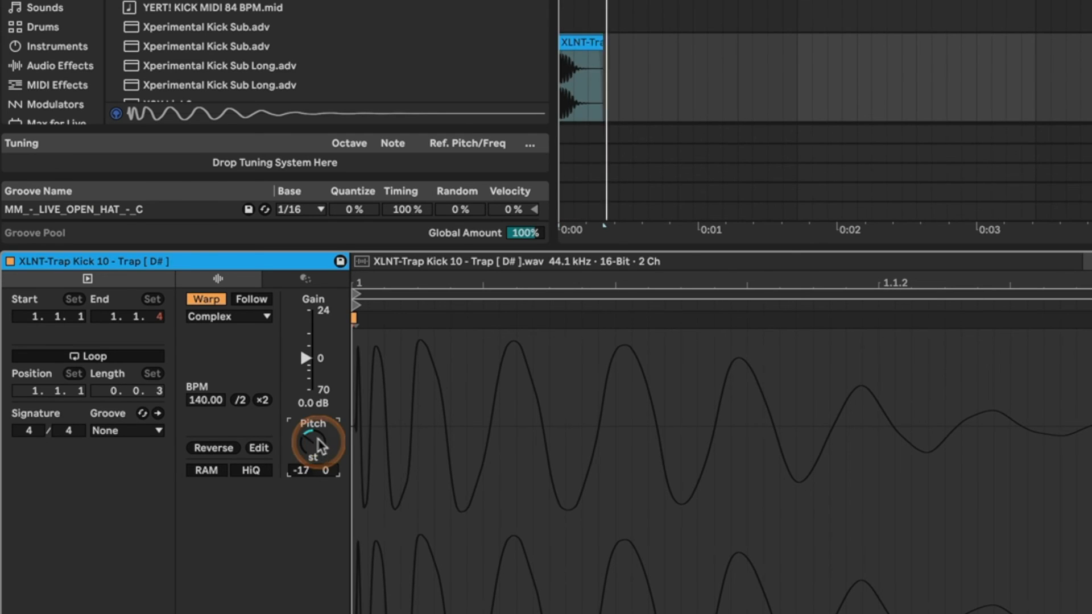
drag(314, 441, 315, 452)
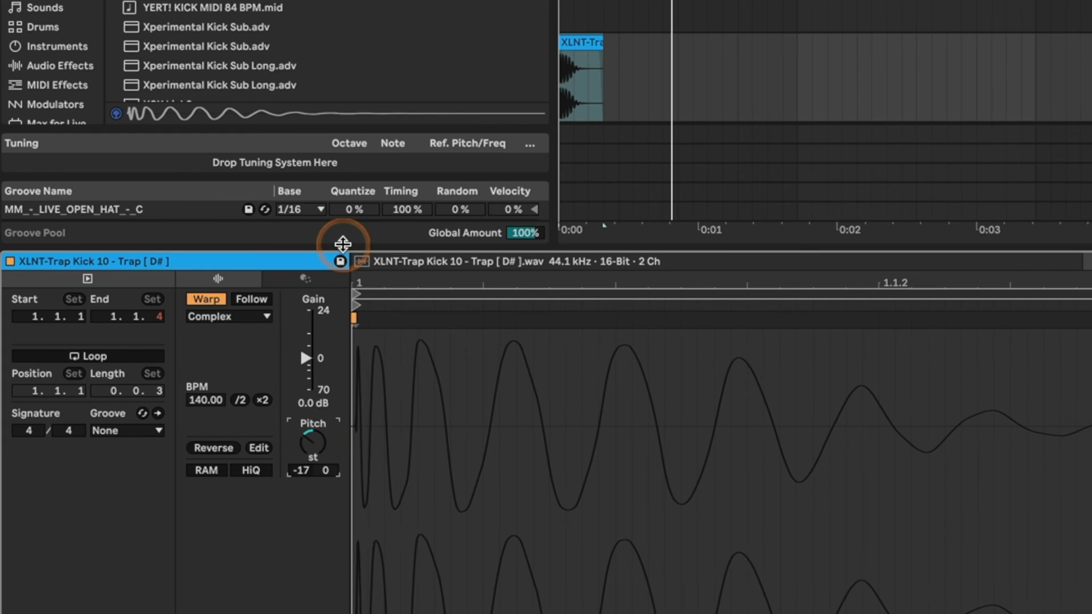
click(301, 470)
key(Delete)
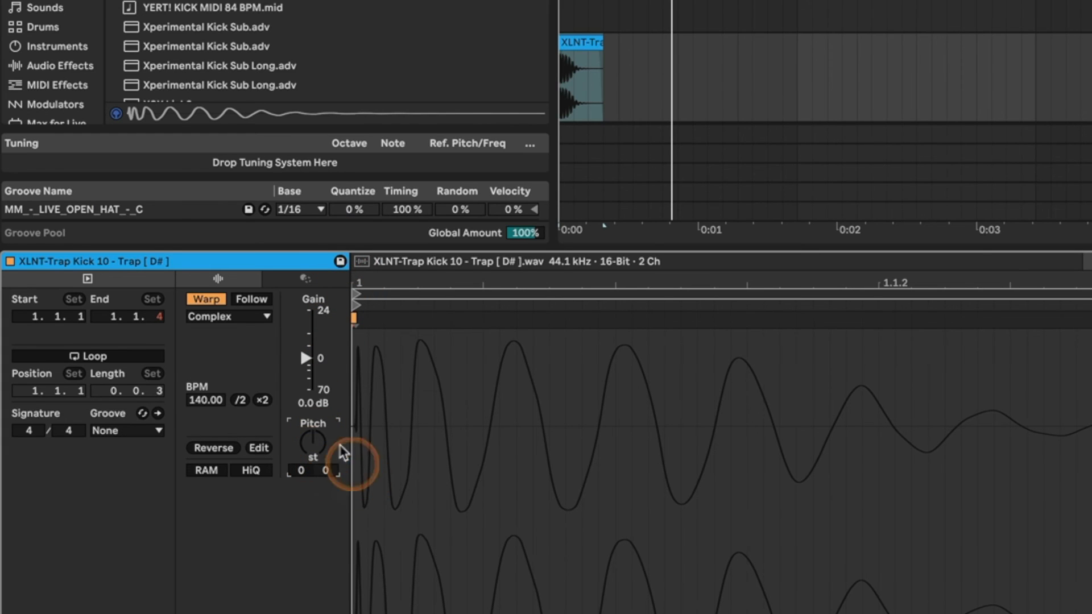
Set the kick's warp mode to Beats with a transient envelope of 27
click(206, 315)
click(198, 363)
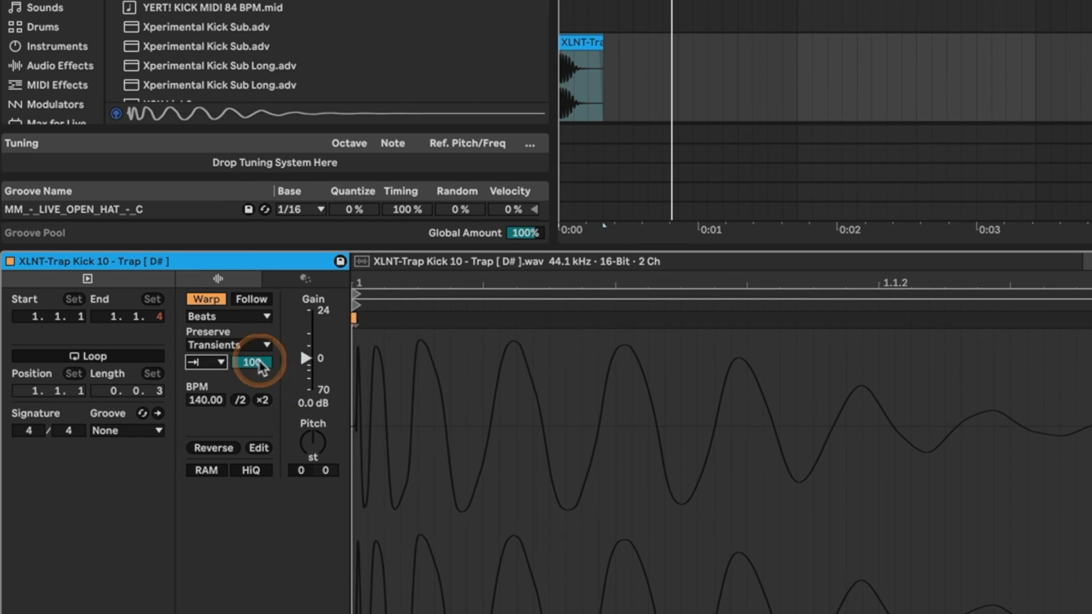
drag(259, 367, 259, 375)
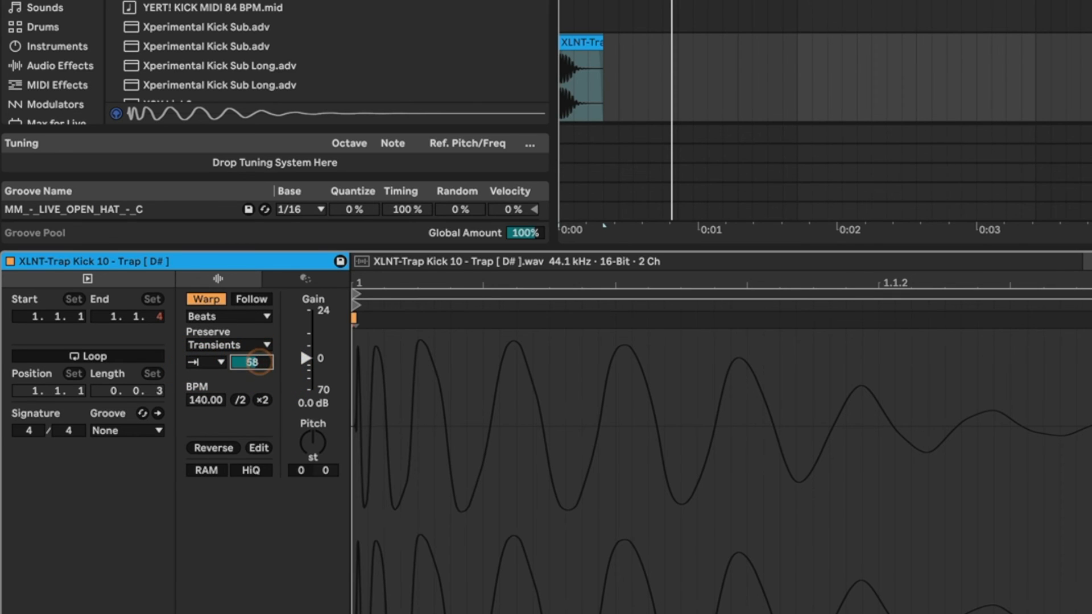
drag(252, 362, 252, 333)
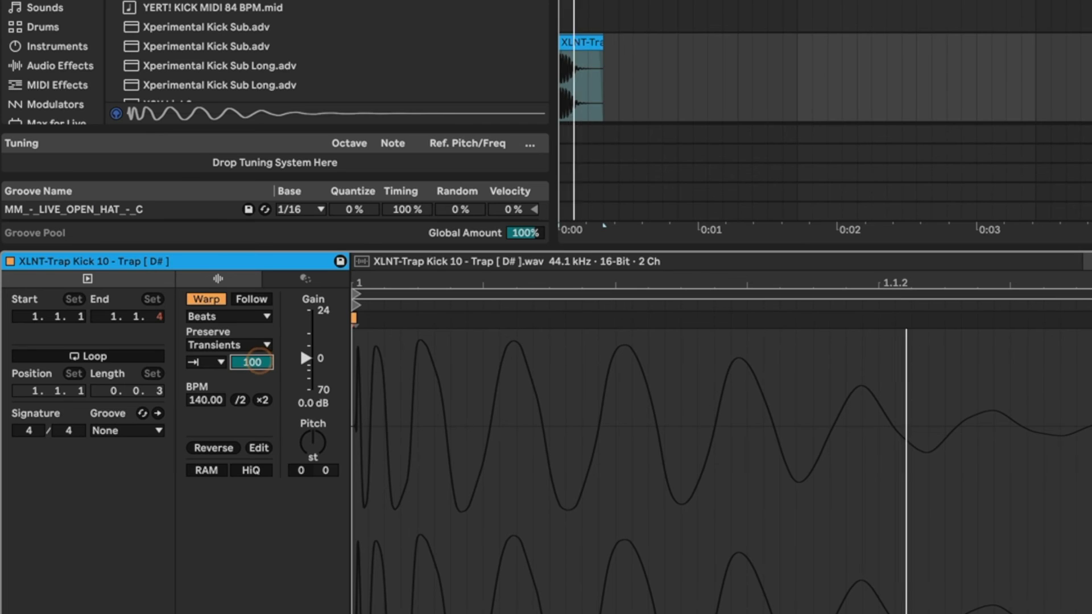
drag(252, 361, 252, 413)
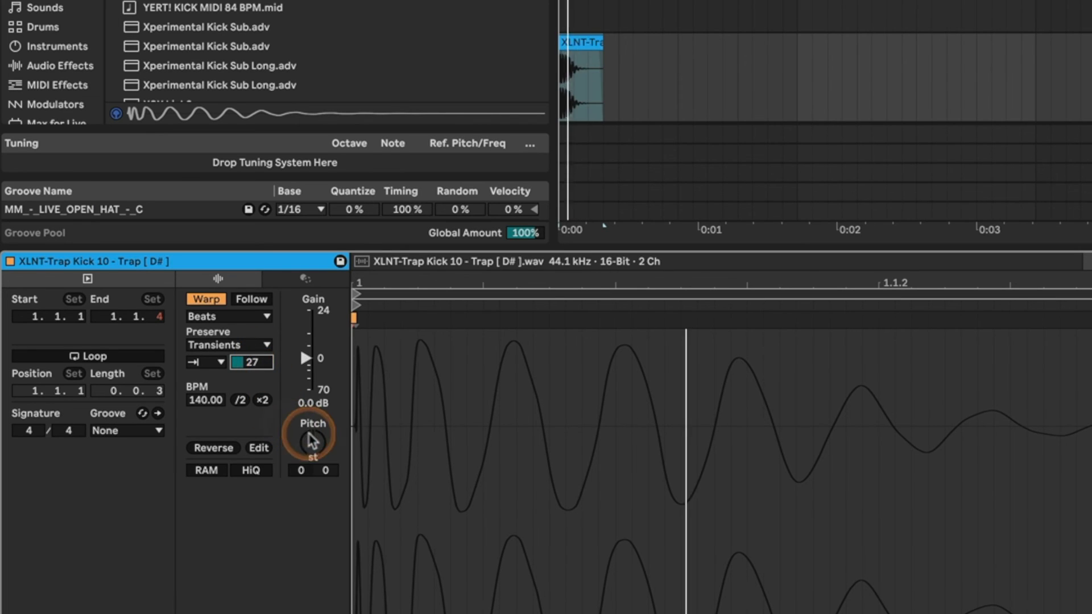
Transpose the kick up 17 semitones, deselect the clip, and reopen Preferences
drag(311, 439, 318, 436)
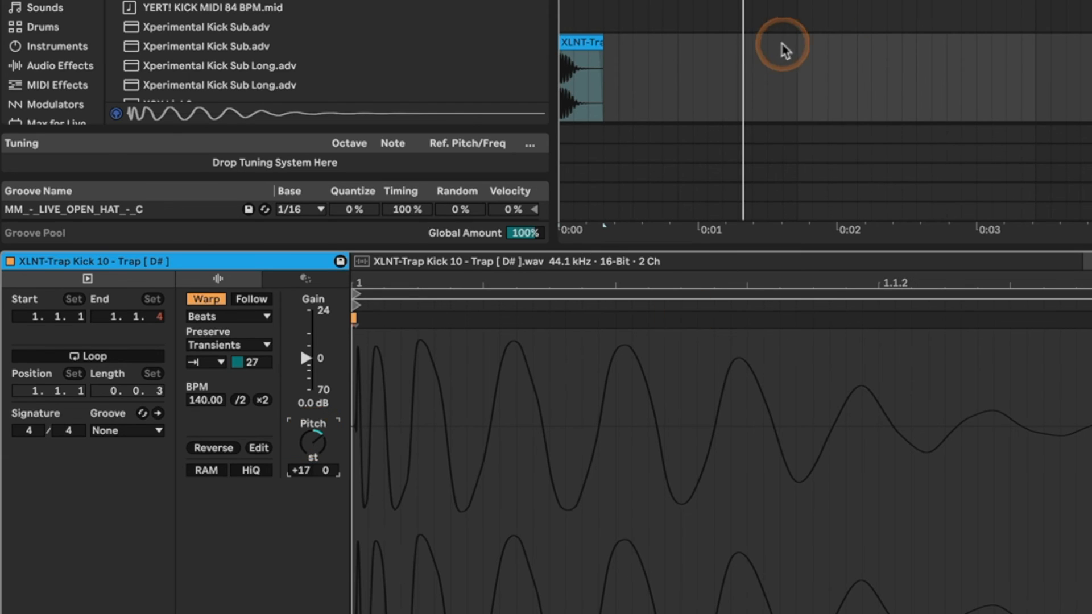
click(796, 58)
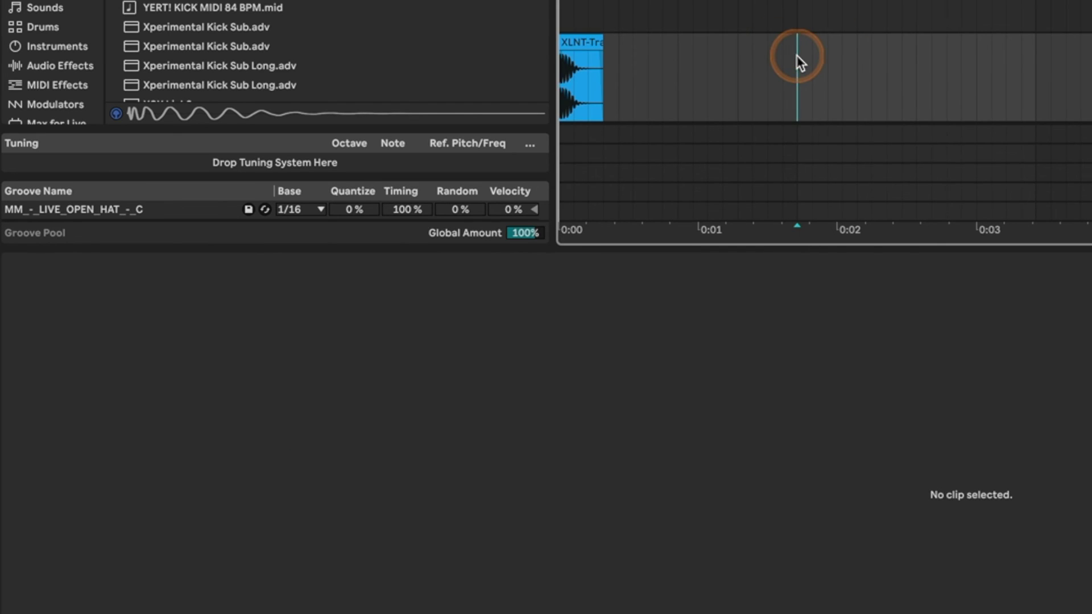
key(super+comma)
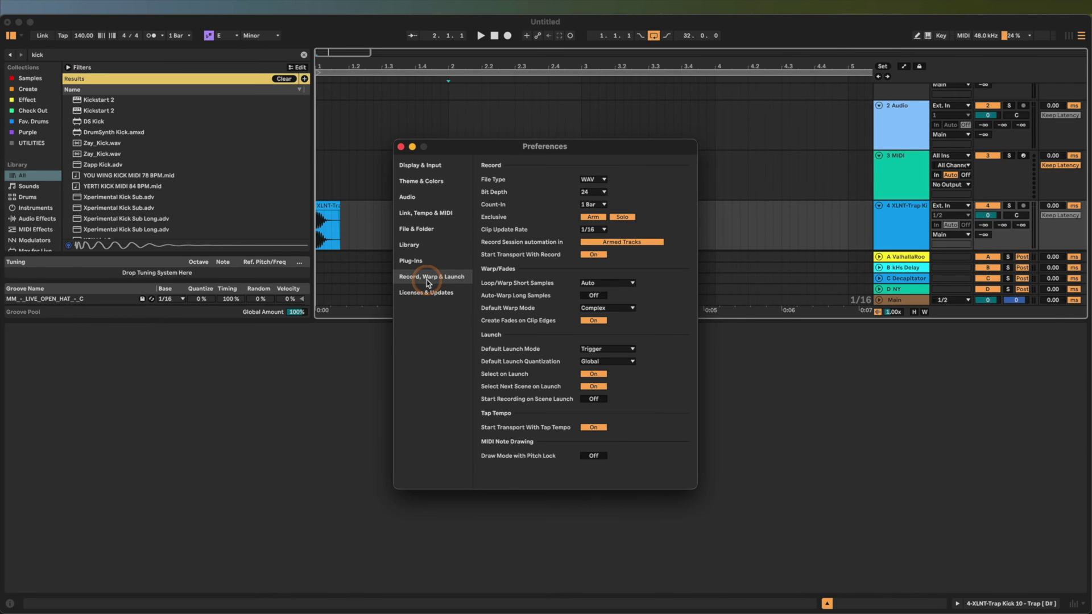
Close Preferences, undo to remove the kick clip from track 4, and select track 1
click(402, 147)
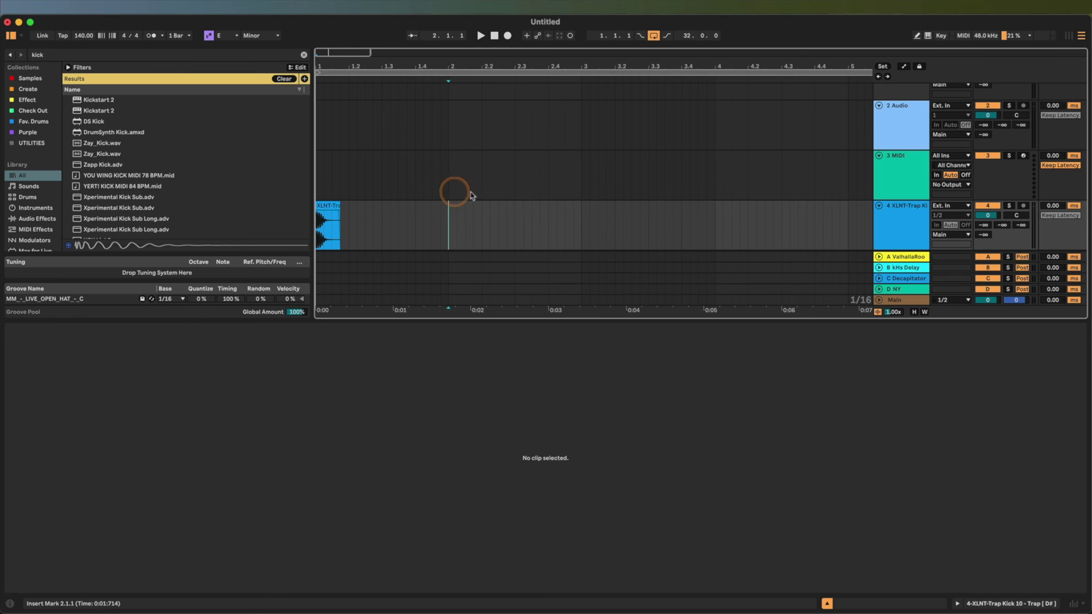
key(super+z)
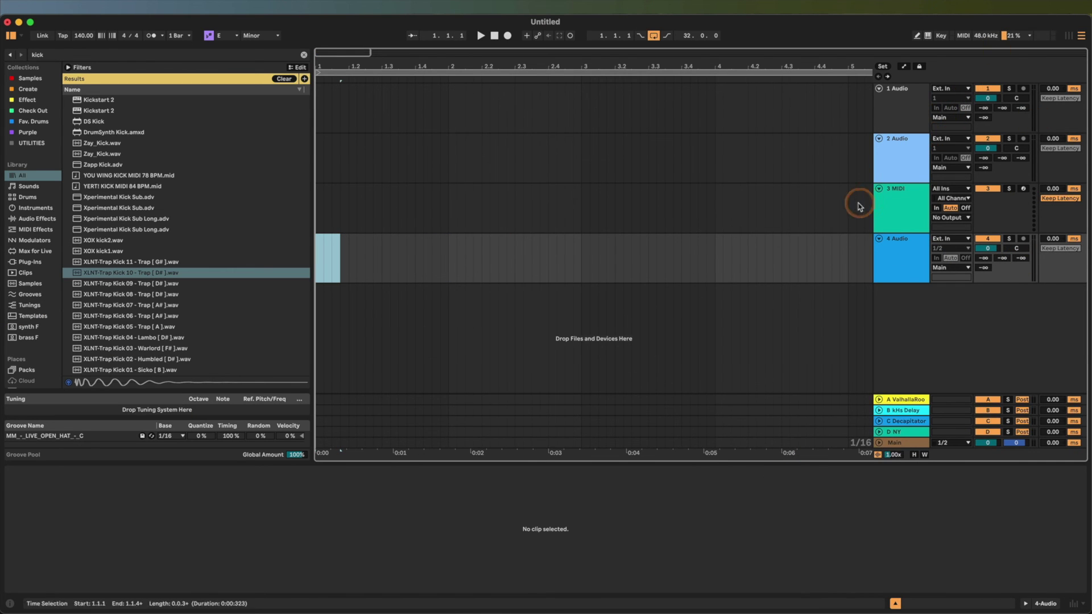
click(317, 106)
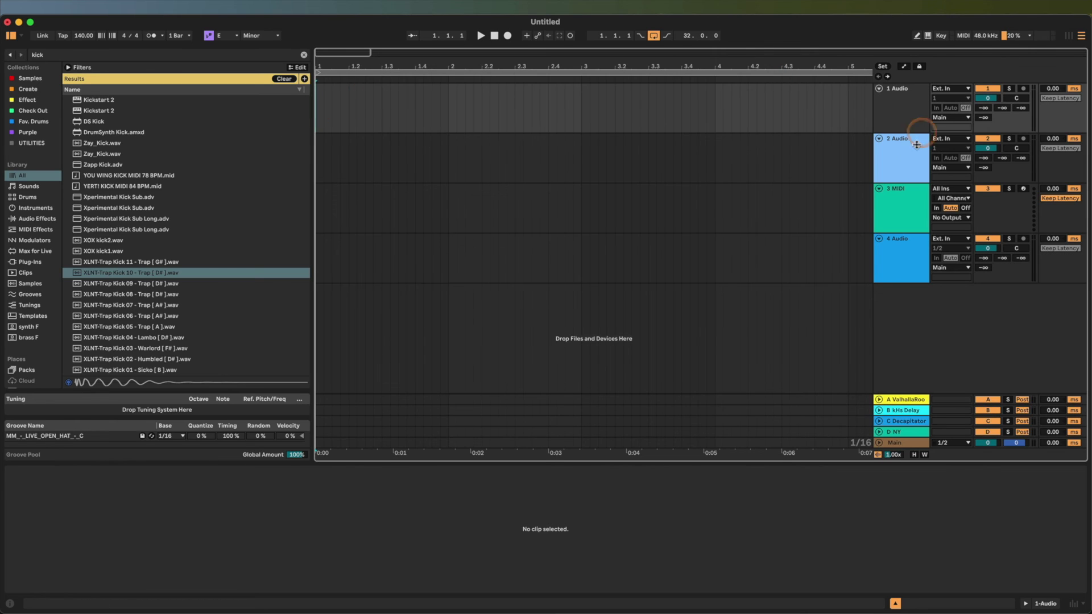
Make Universal Audio Thunderbolt the audio input device from track 1's input menu, then close Preferences
click(940, 89)
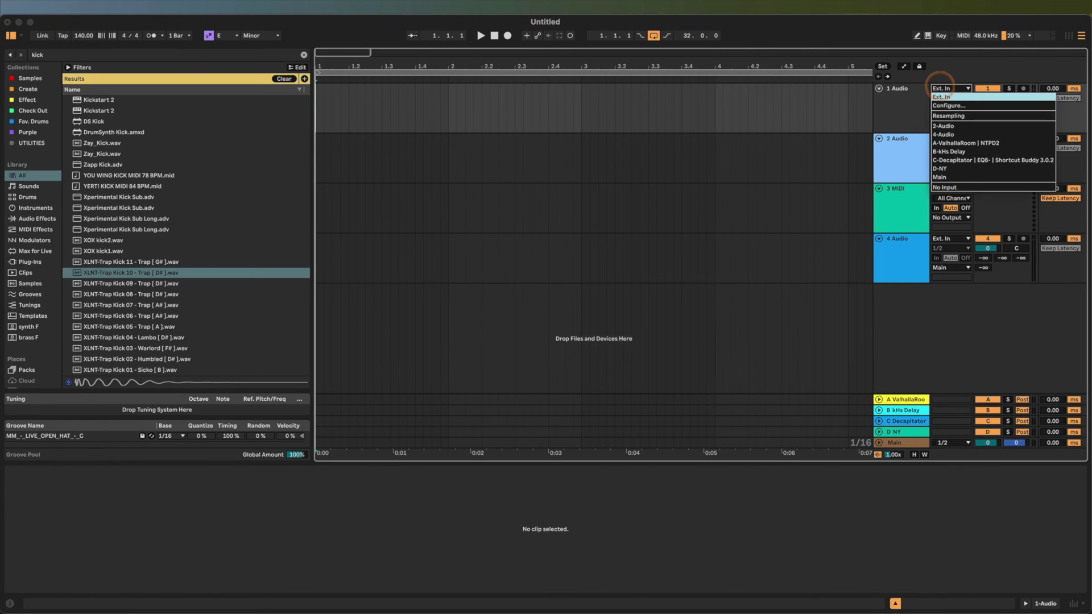
click(941, 91)
click(941, 91)
click(946, 104)
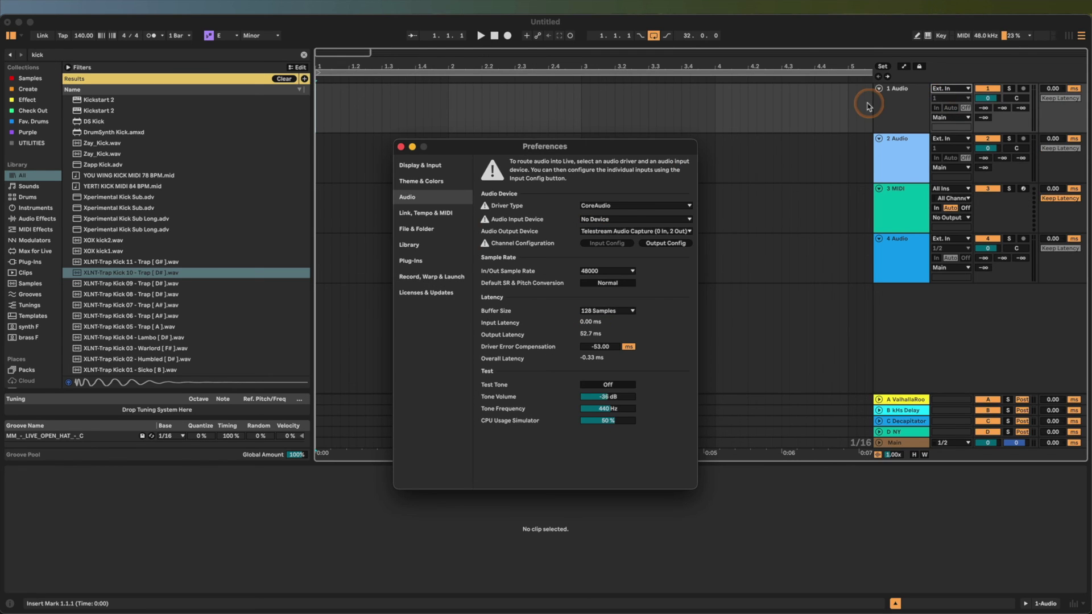
click(625, 220)
click(611, 236)
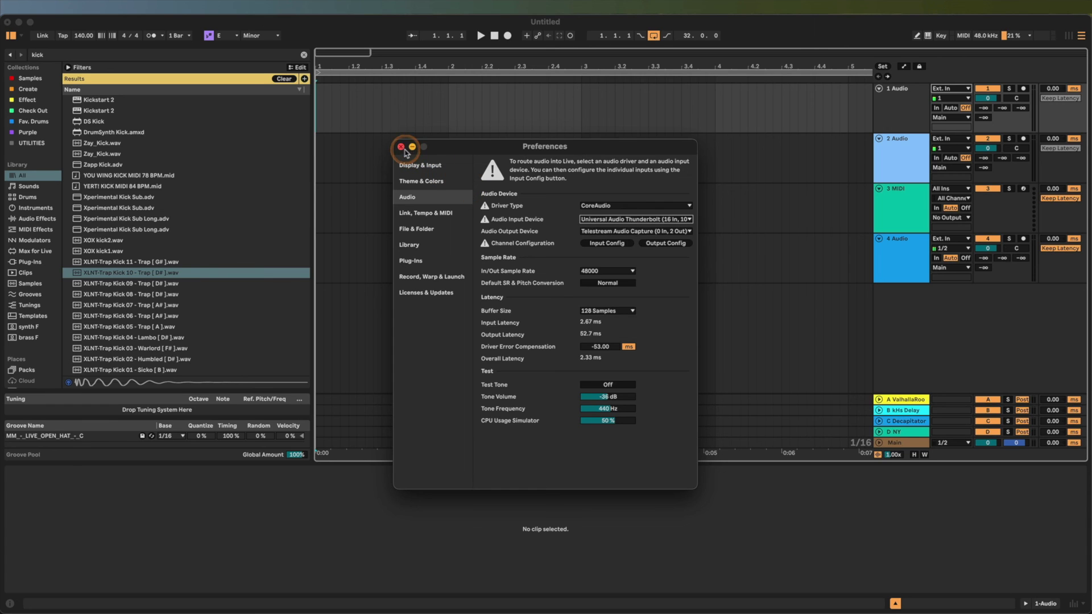
click(405, 147)
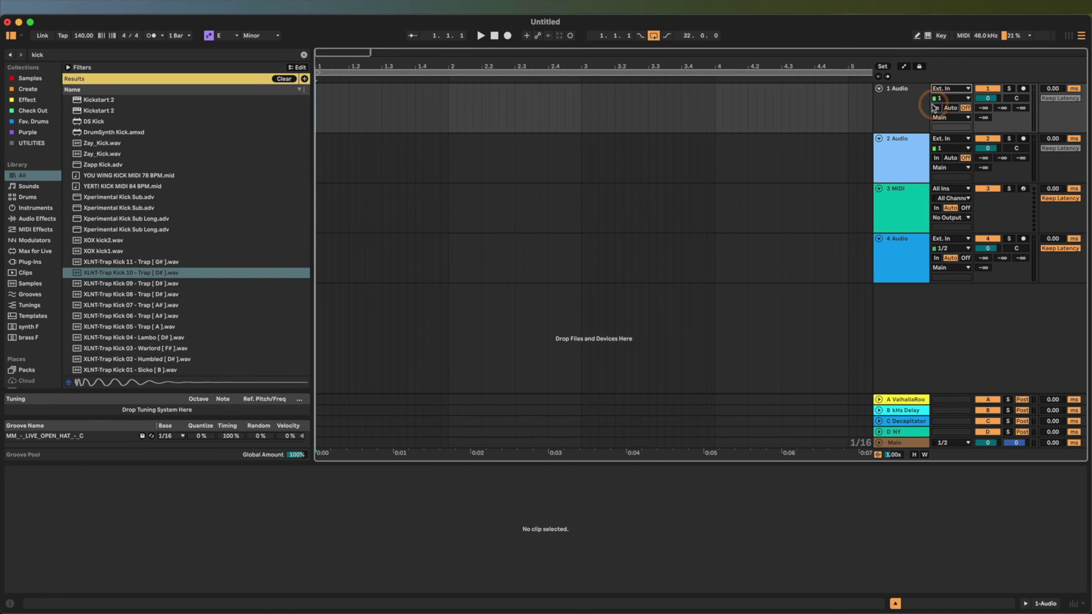
Arm track 1 and record a vocal take with count-in, stopping with Space
click(1022, 88)
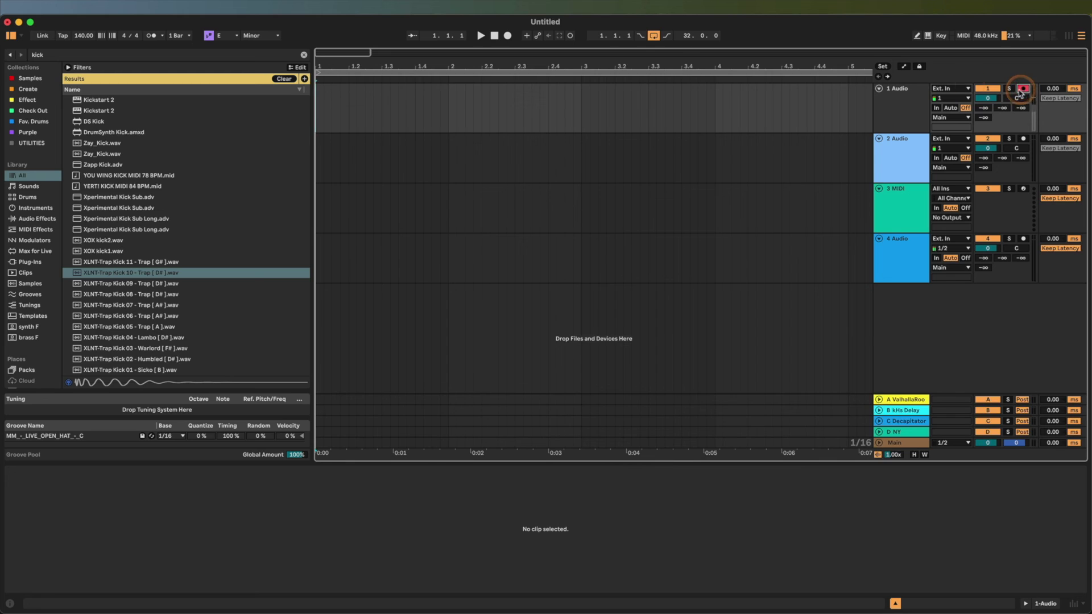
click(507, 35)
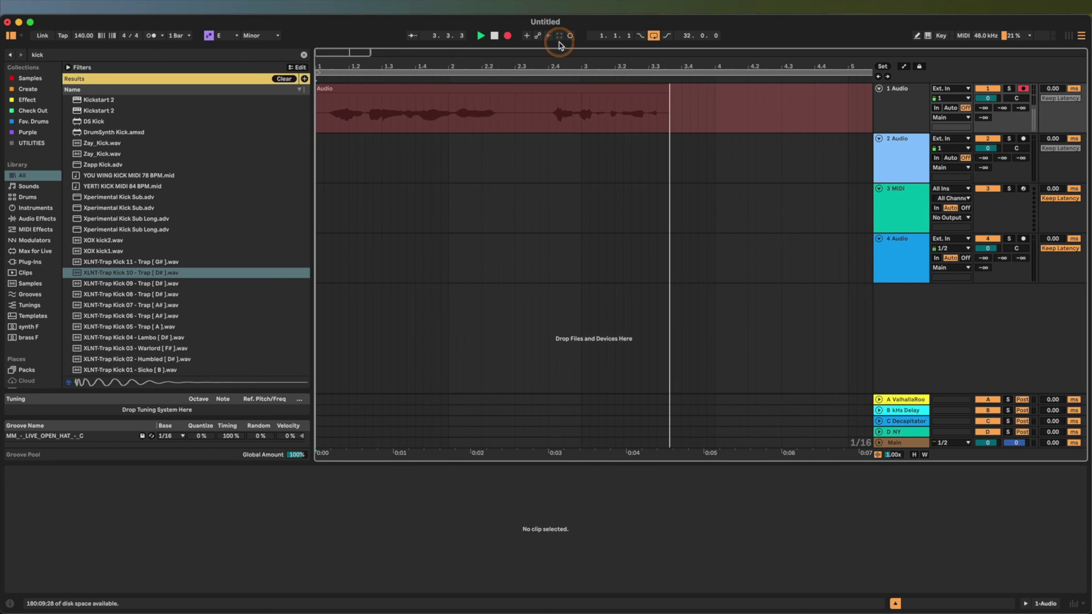
key(space)
Try track 1's In and Off monitoring options, leaving input monitoring Off
click(1021, 89)
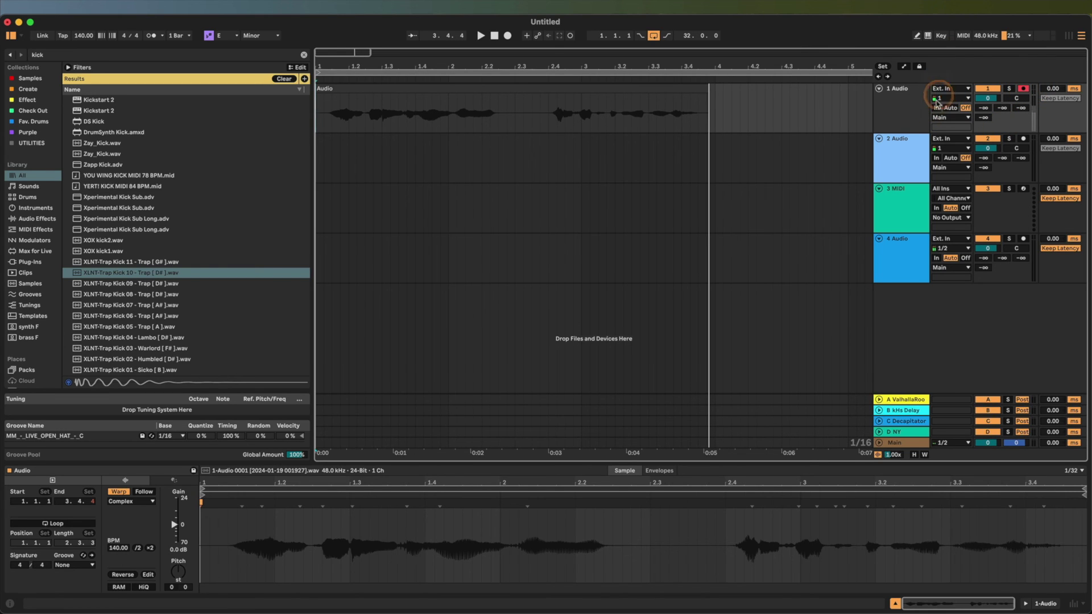
click(930, 94)
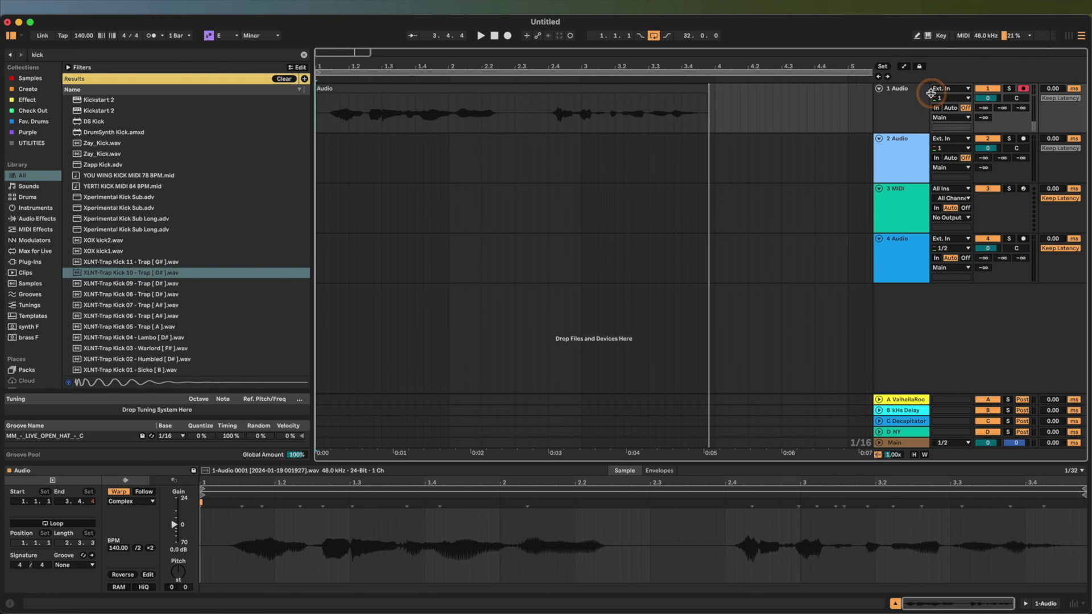
click(935, 108)
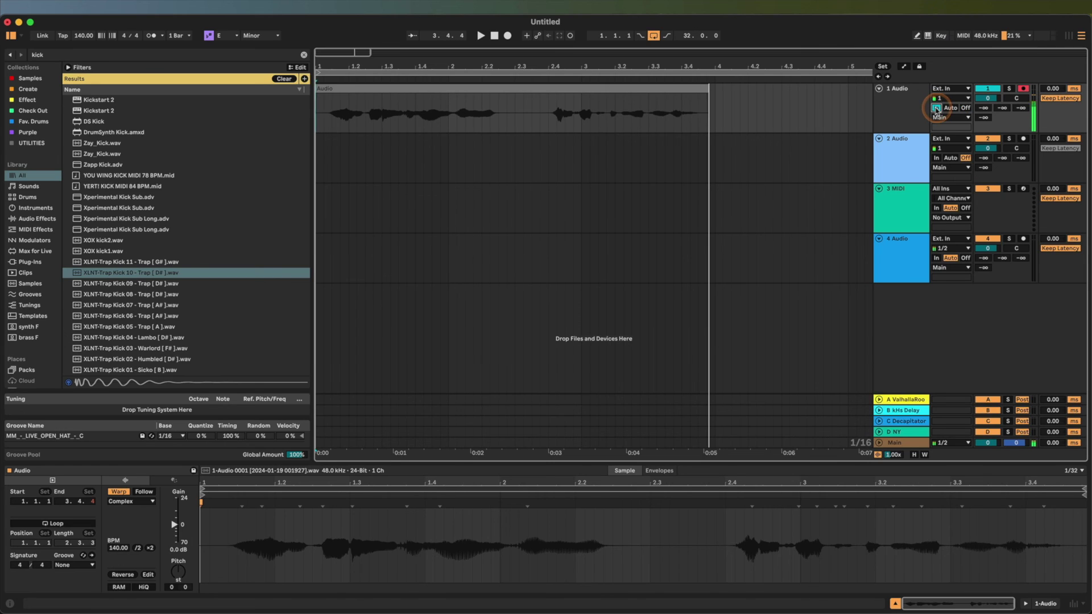
click(957, 108)
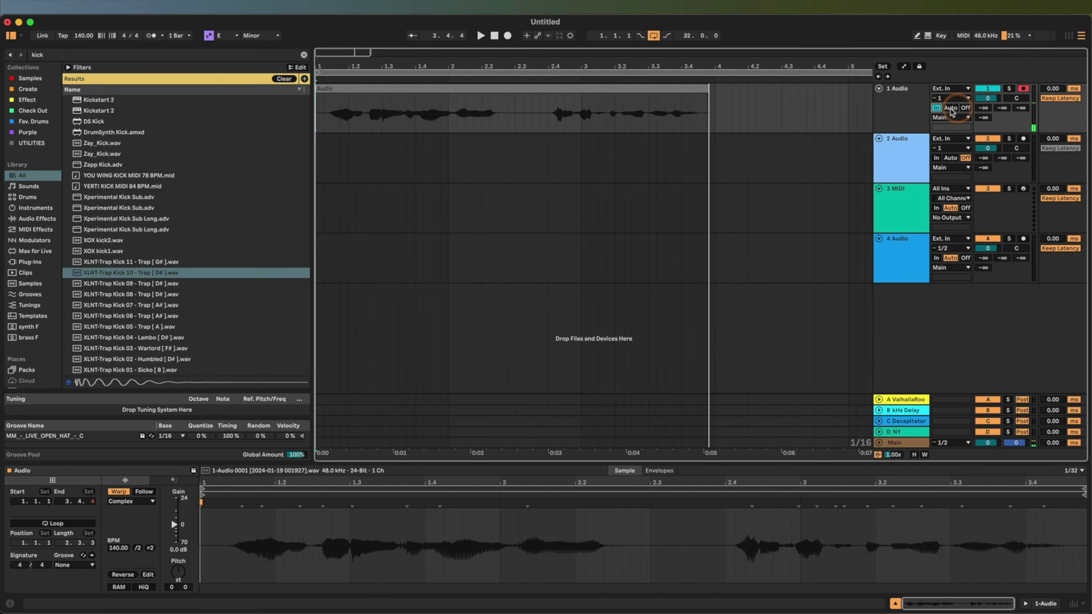
click(934, 108)
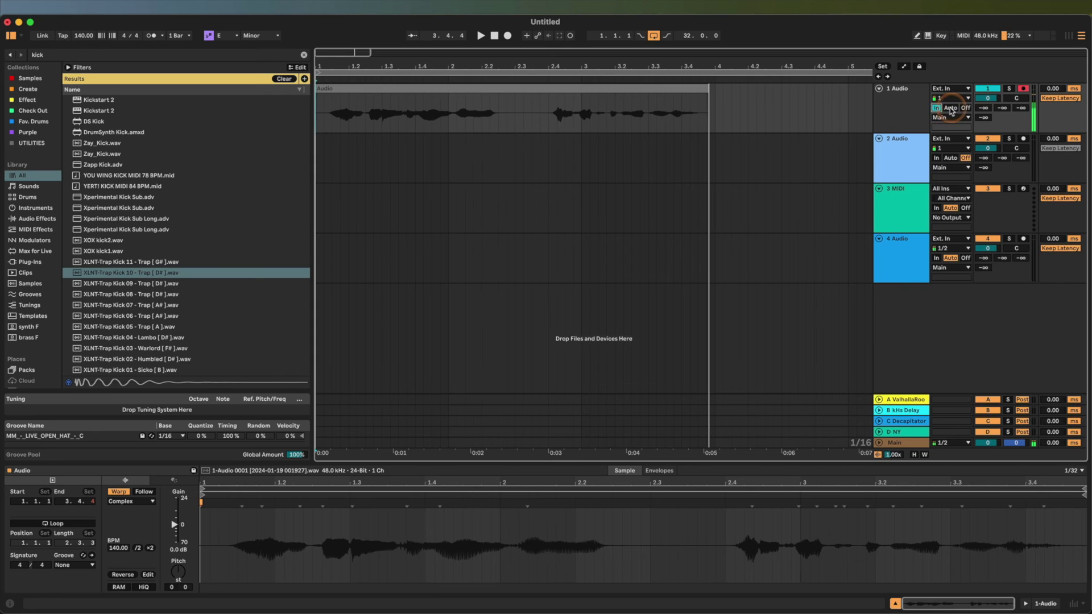
click(961, 108)
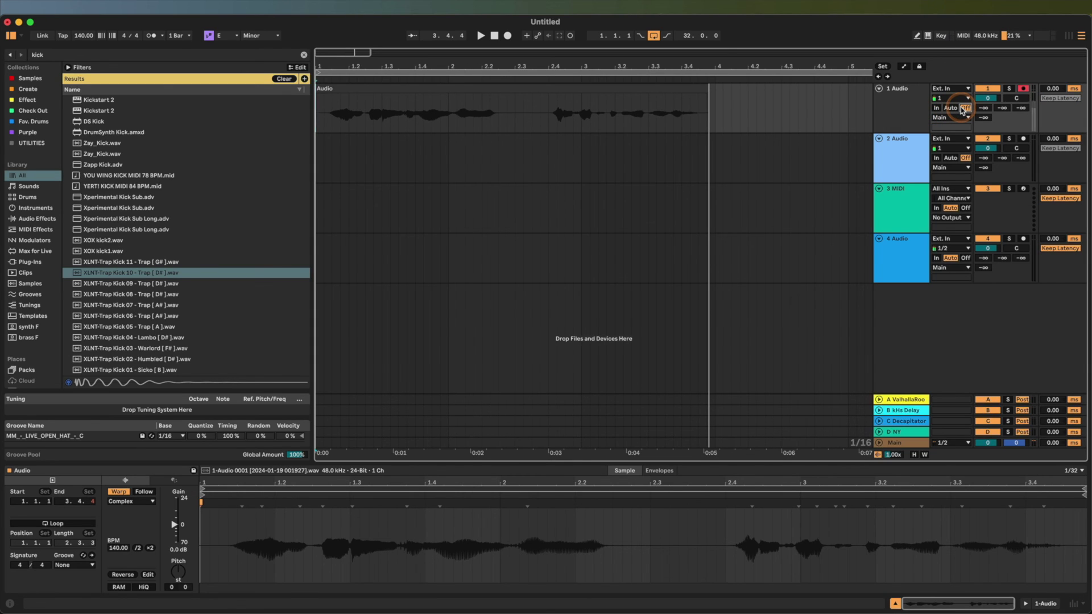
click(965, 109)
Check track 3's MIDI From input (All Ins), arm track 3, and click an empty lane
click(956, 189)
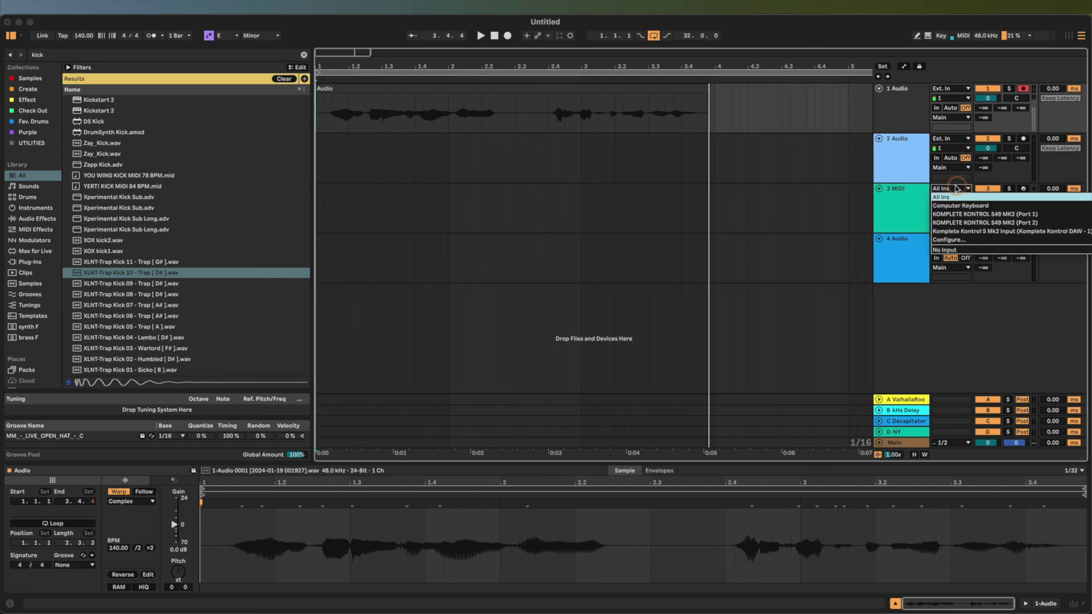
click(957, 189)
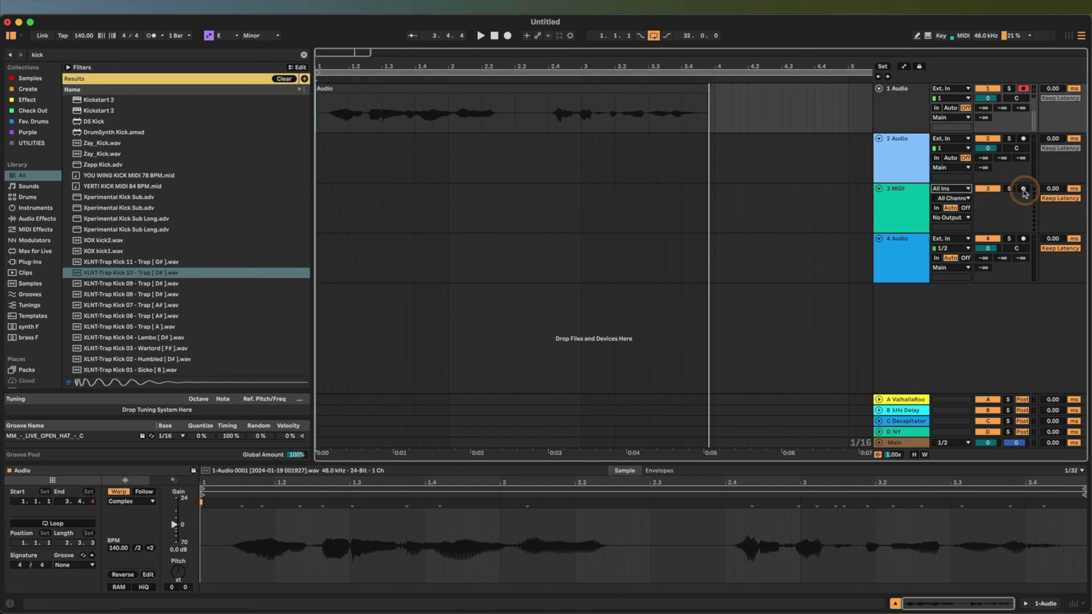
click(1022, 188)
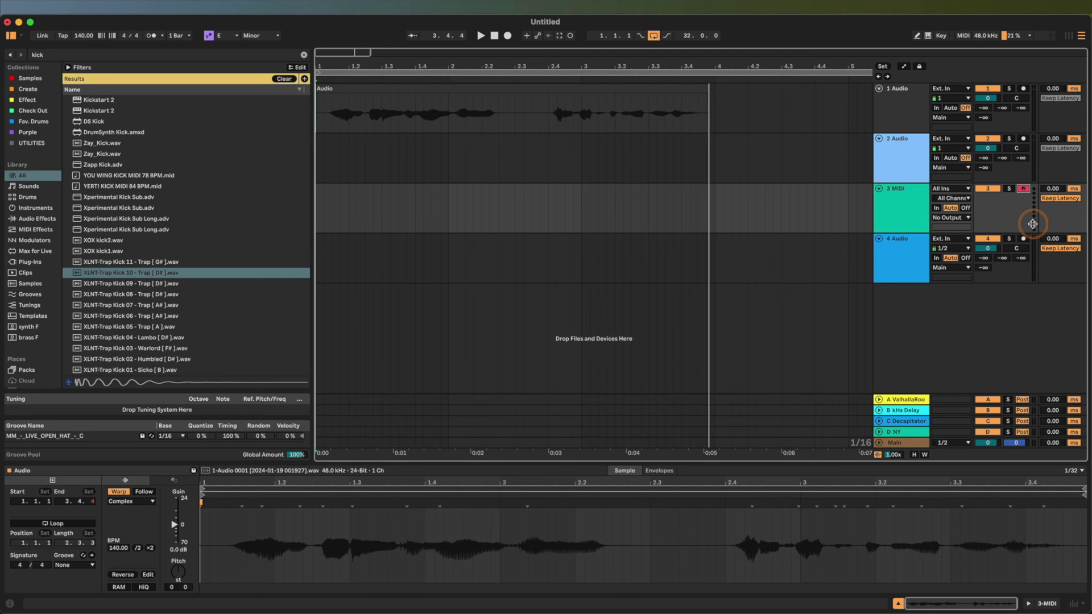
click(715, 246)
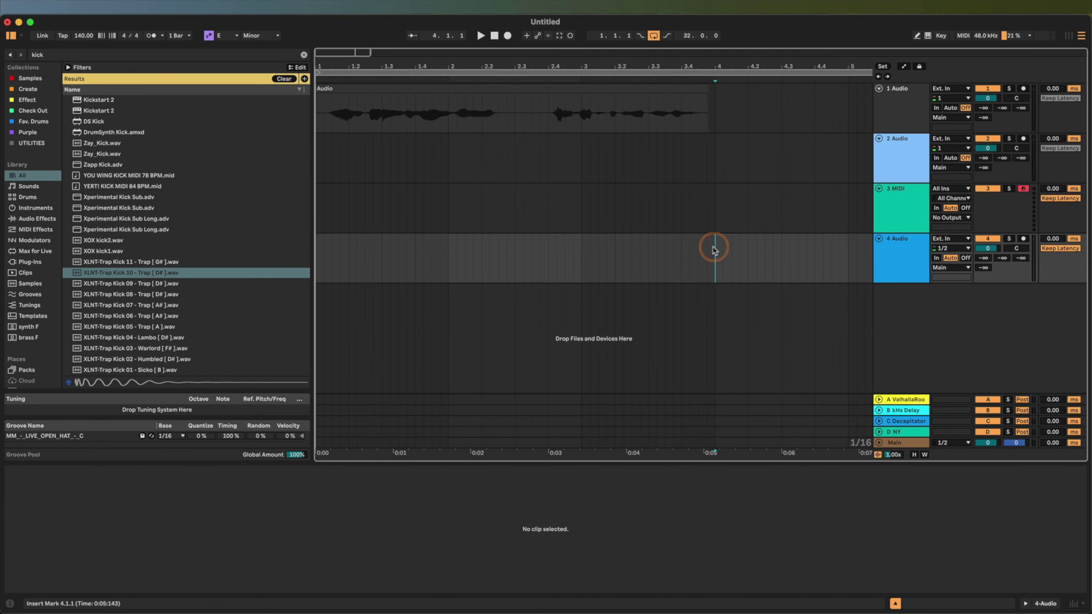